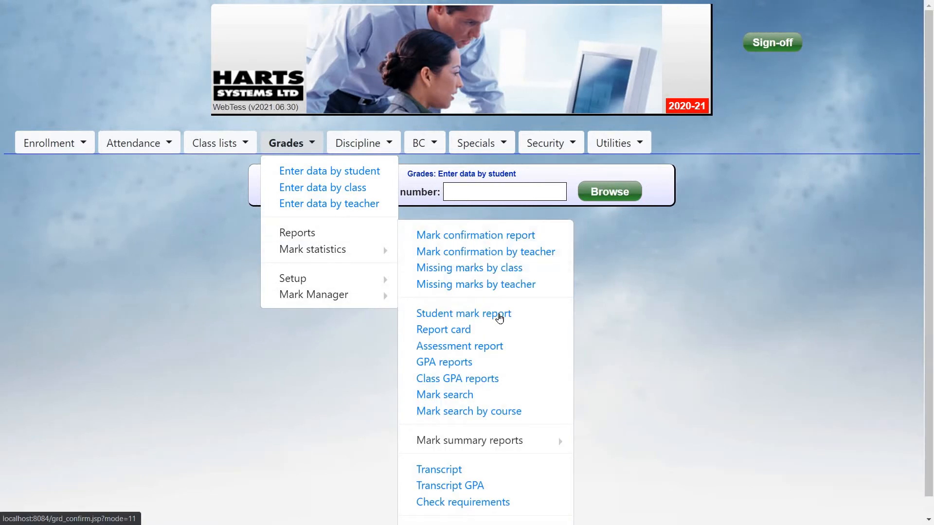
Open the Student mark report and select its students from the file 5 TEST STUDENTS
click(501, 318)
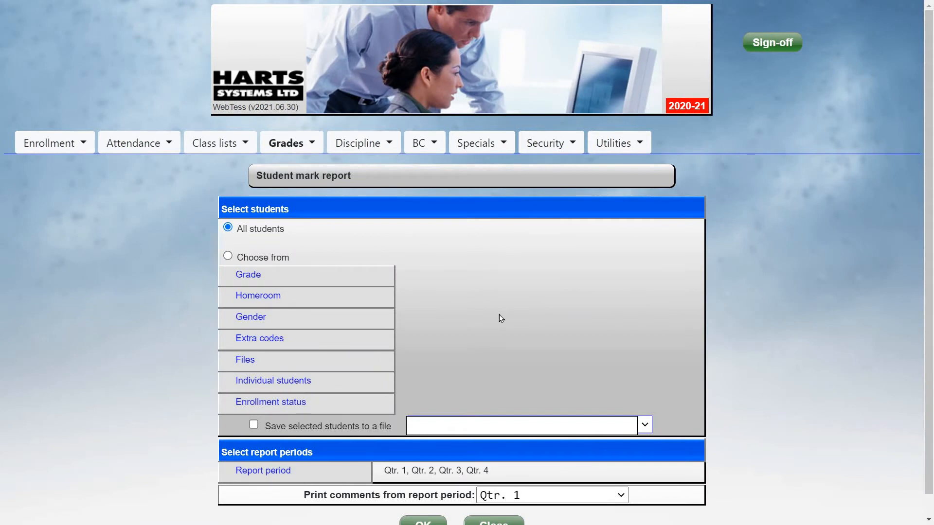
click(344, 362)
click(433, 268)
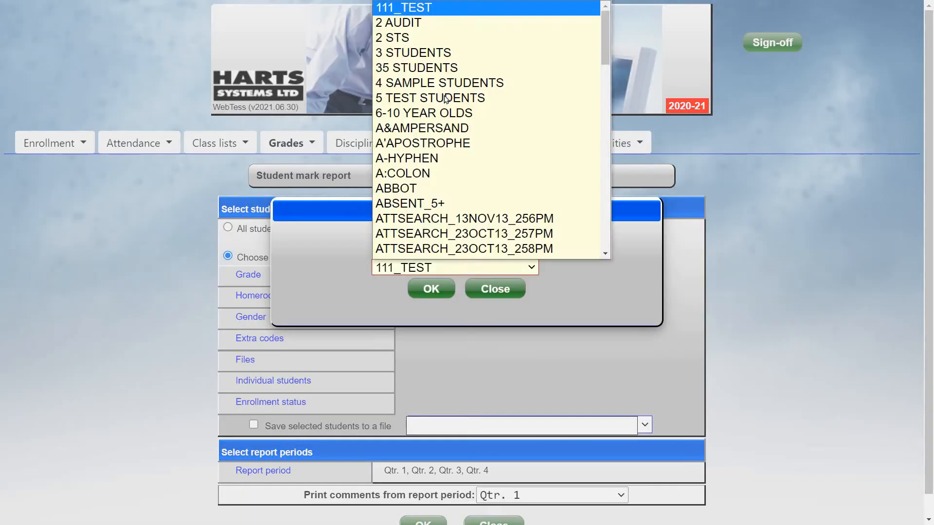
key(Return)
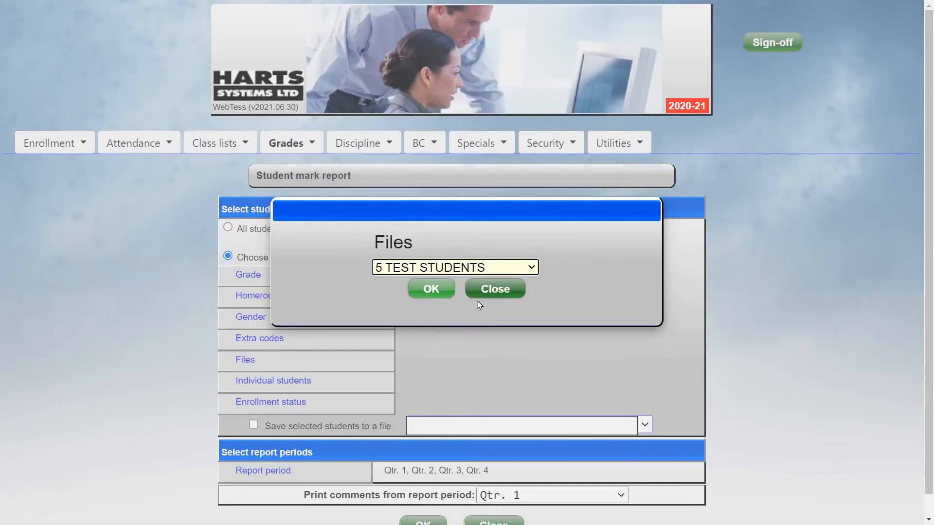
click(433, 290)
Run the report with Qtr. 1 to Qtr. 4 as report periods and comments from Qtr. 1
scroll(311, 443, down, 1)
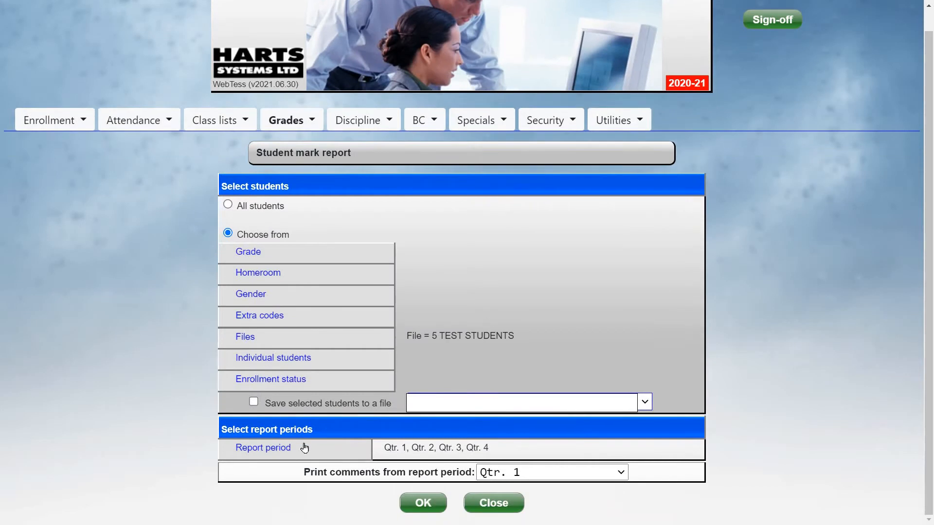
click(302, 451)
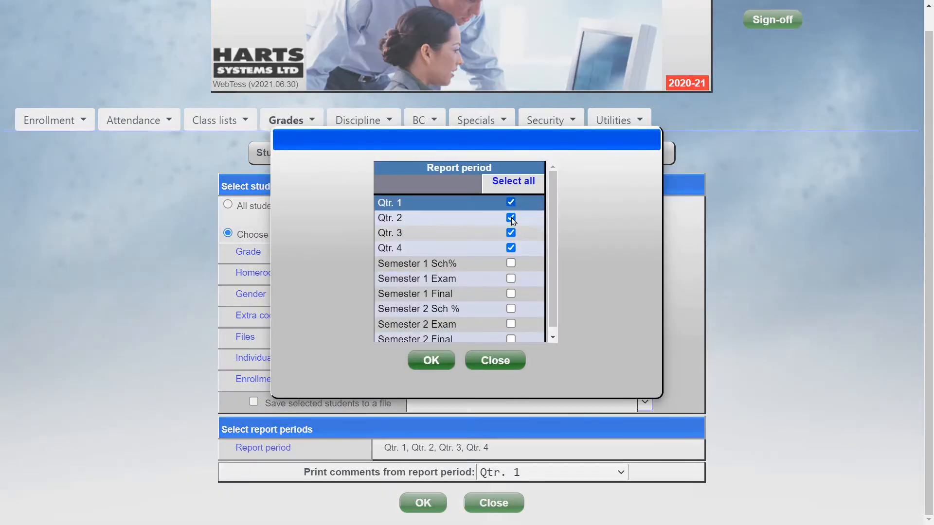
click(431, 360)
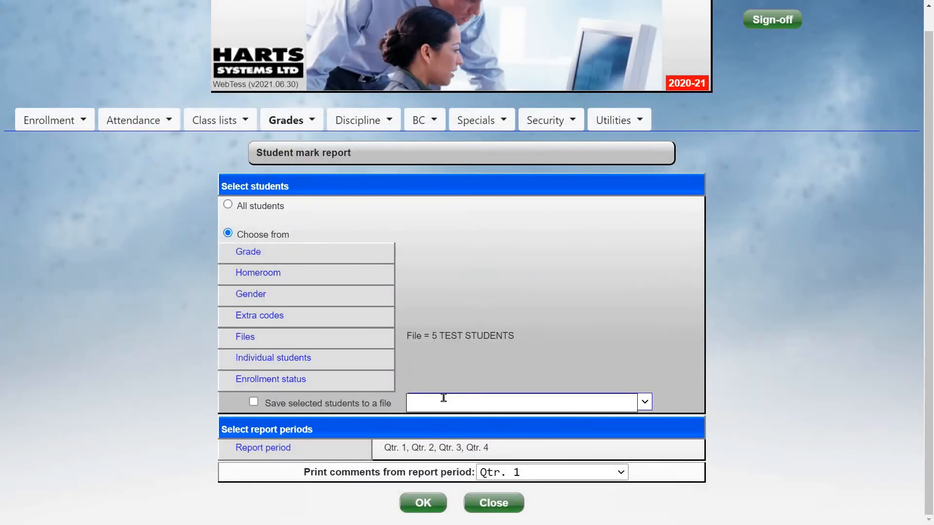
click(532, 473)
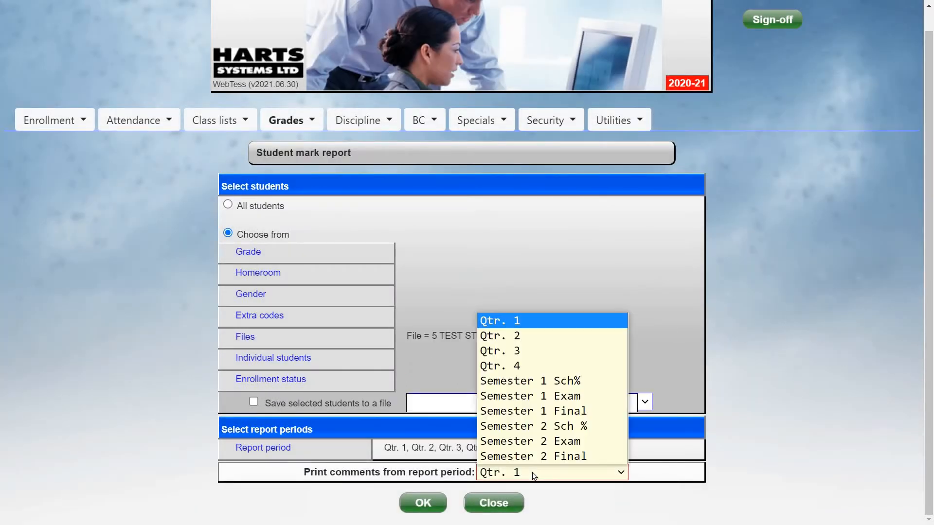
click(466, 477)
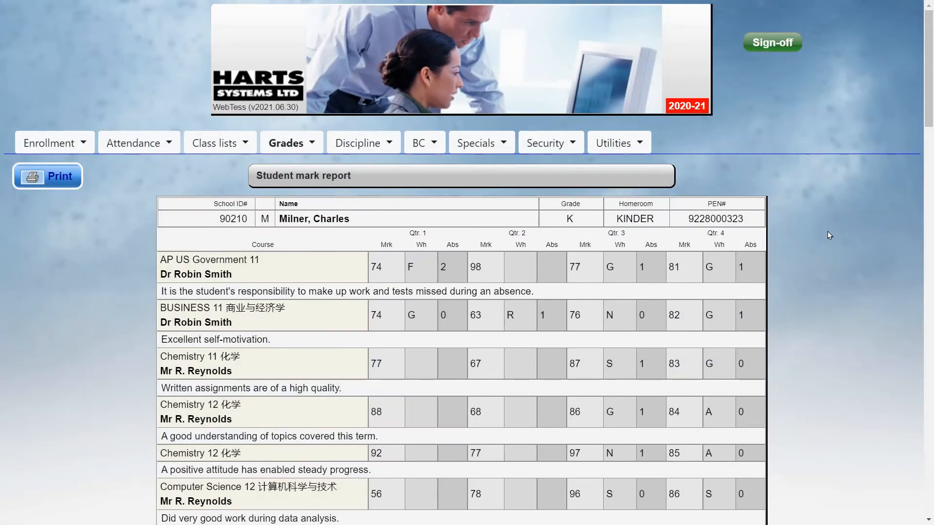
Look through the students' marks and comments in the report and check its print preview without printing
scroll(831, 244, down, 10)
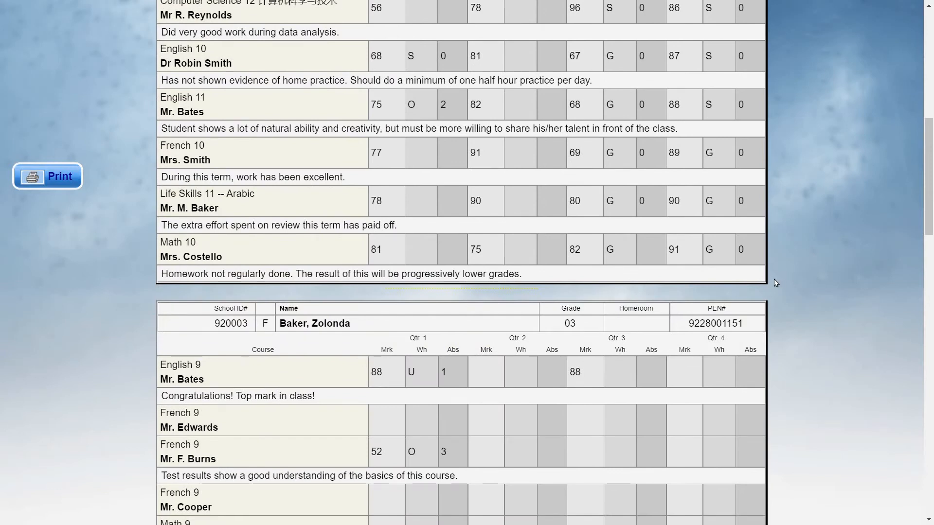
scroll(795, 284, down, 10)
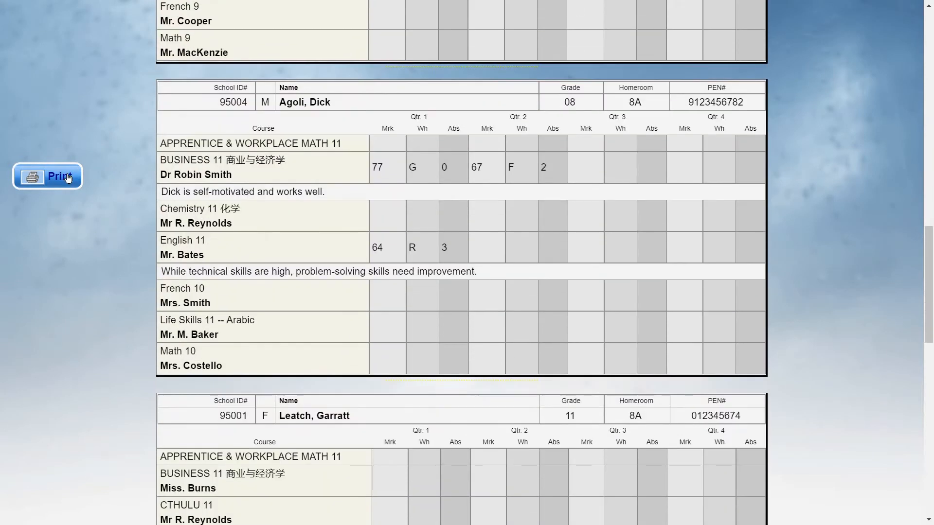
click(68, 178)
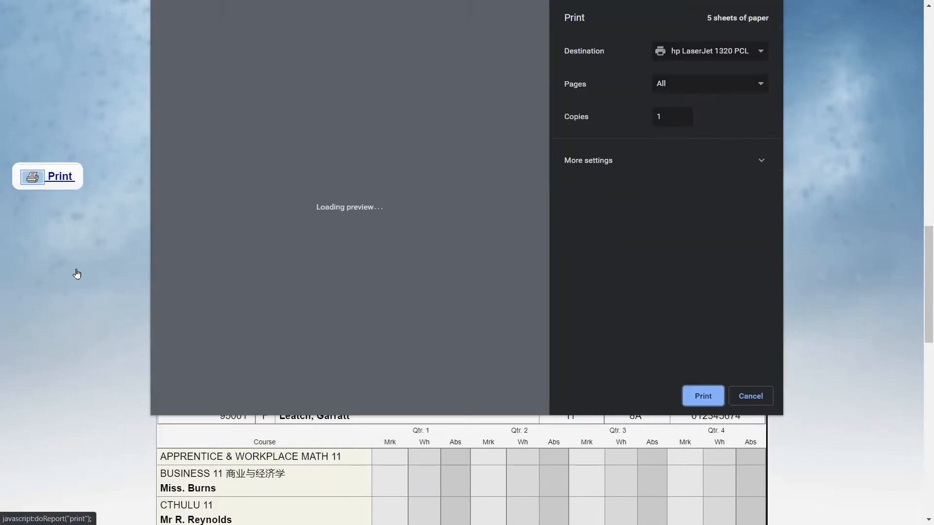
click(764, 393)
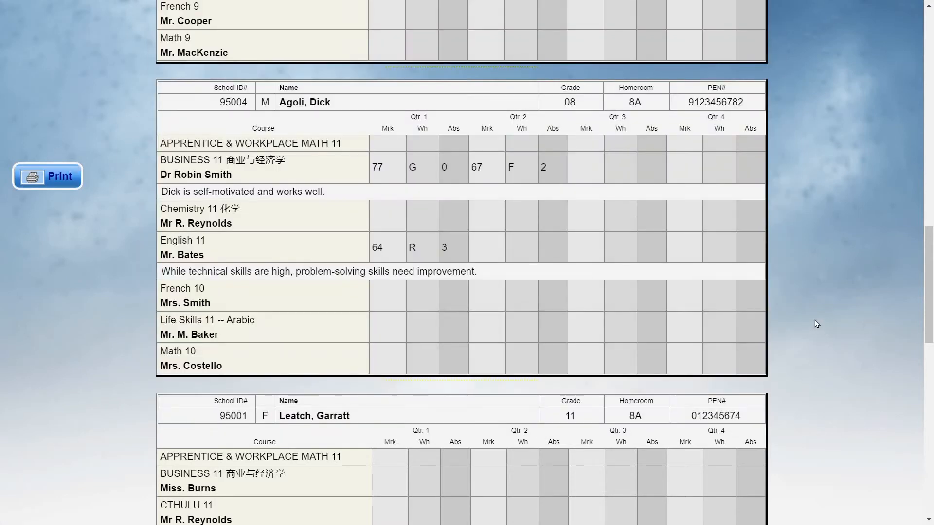
Open the Student mark labels report from the grade reports
scroll(815, 319, up, 10)
scroll(813, 317, up, 11)
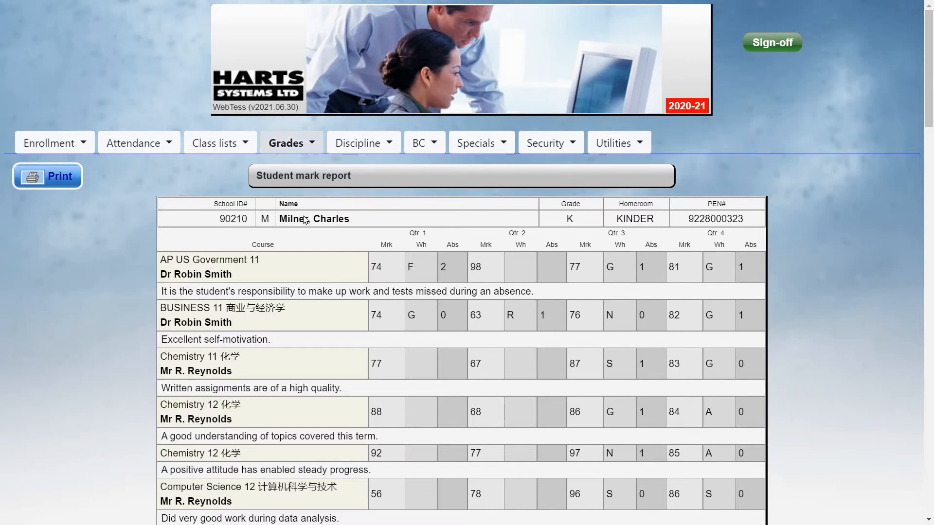
click(294, 146)
mouse_move(311, 235)
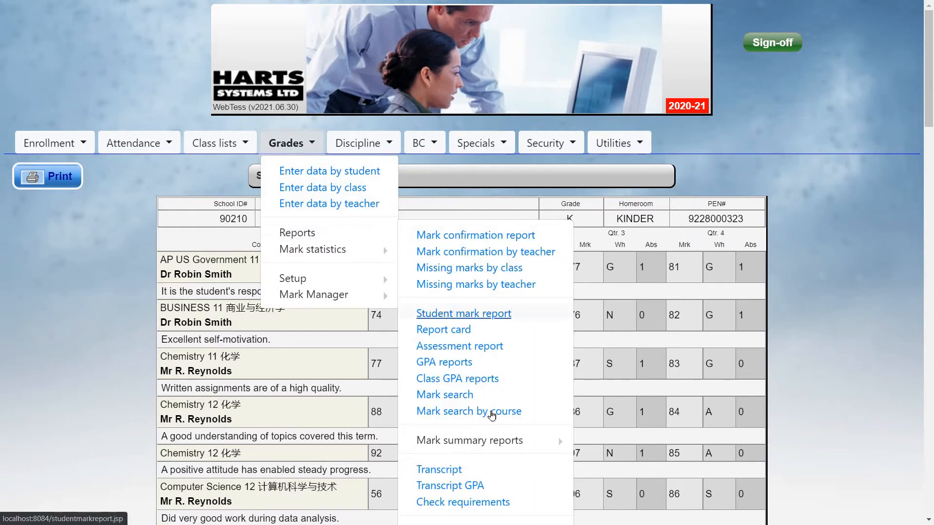
scroll(464, 411, down, 2)
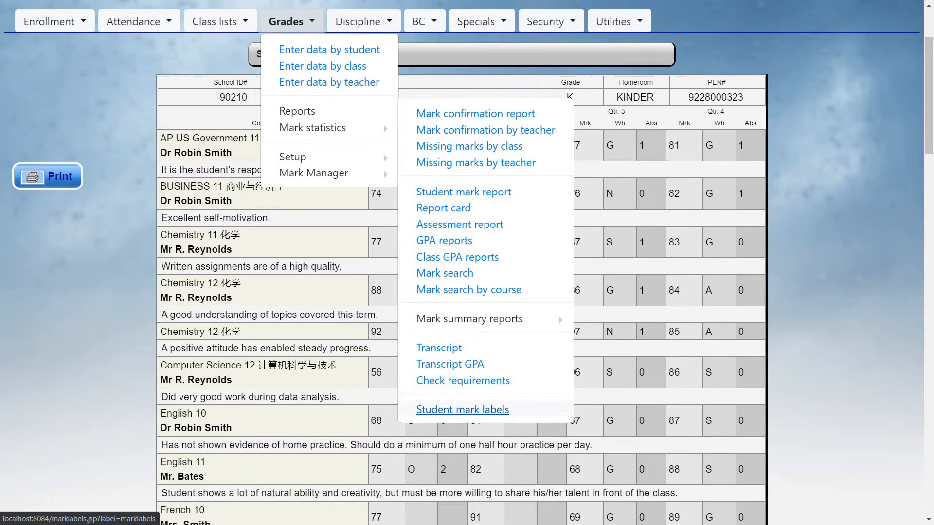
click(462, 410)
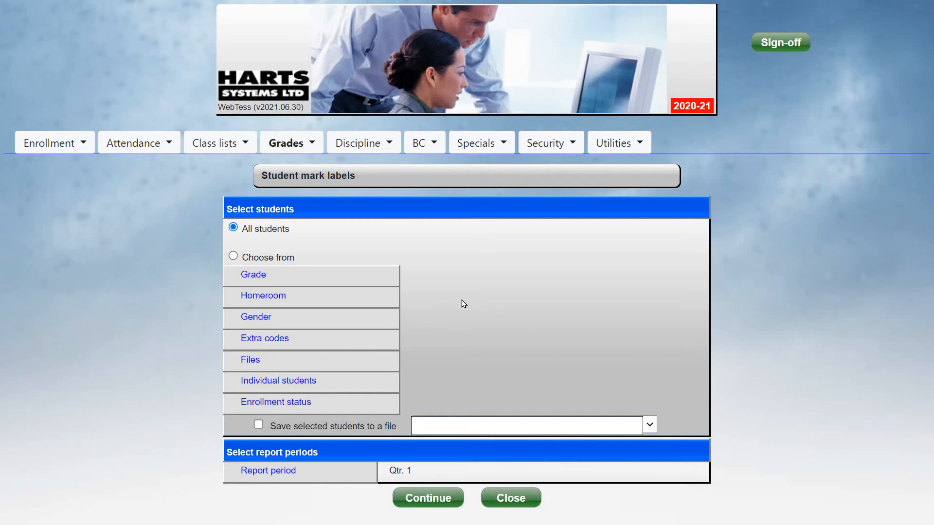
Select the students for the mark labels from the file 5 TEST STUDENTS
click(333, 366)
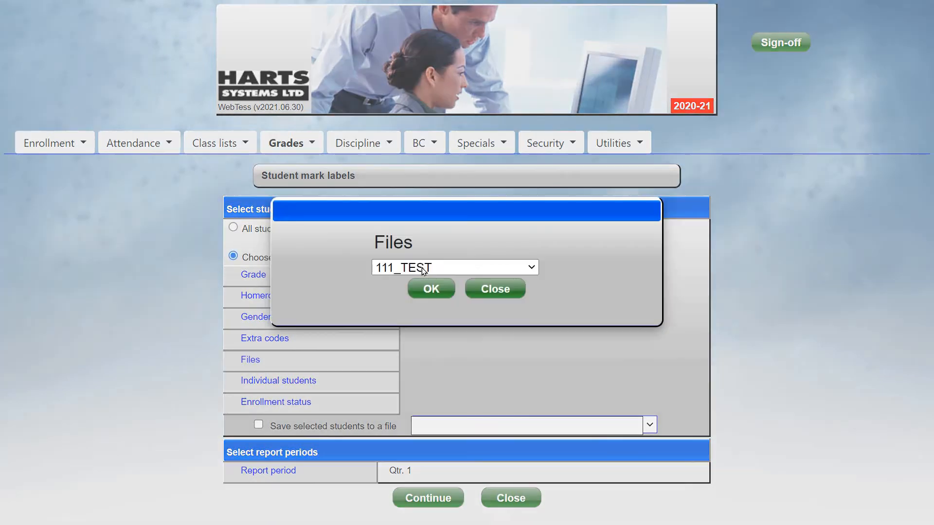
click(455, 268)
click(424, 86)
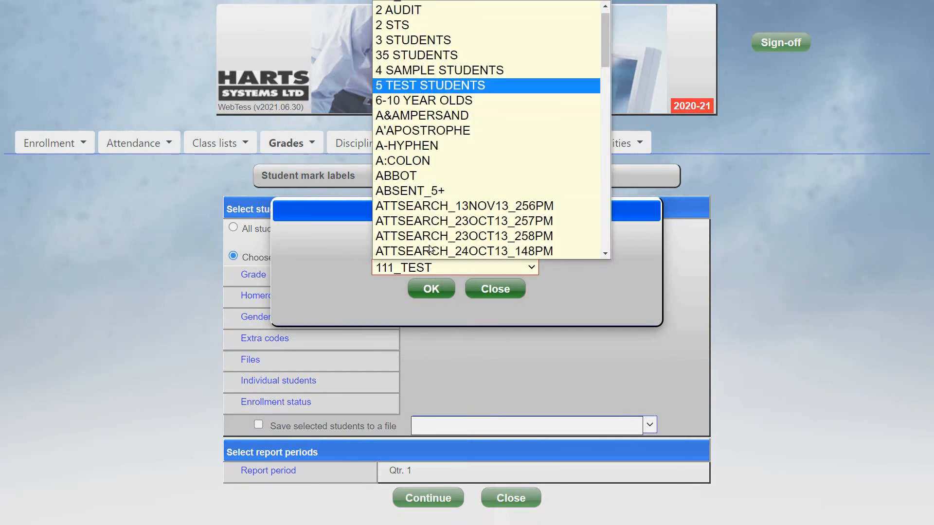
click(431, 289)
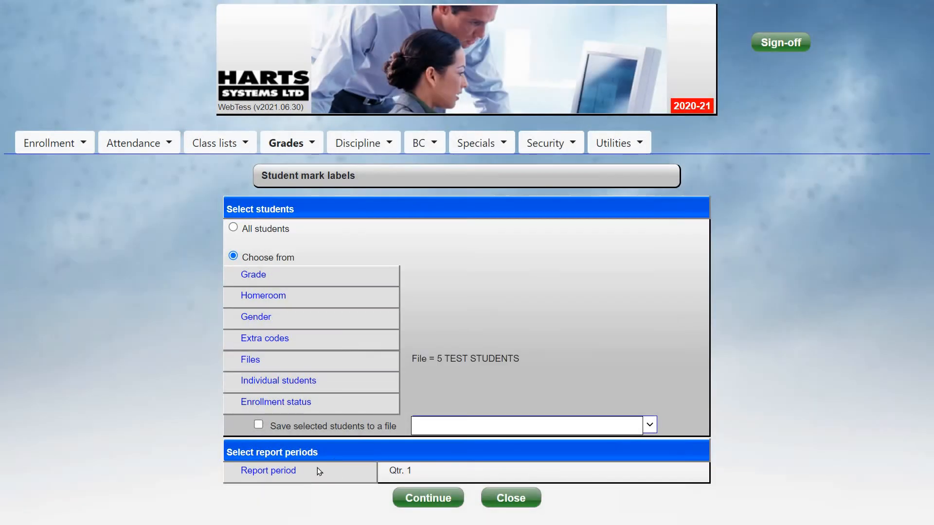
Add Qtr. 2, Qtr. 3 and Qtr. 4 to the report periods and continue to the label options
click(317, 469)
click(513, 223)
click(512, 234)
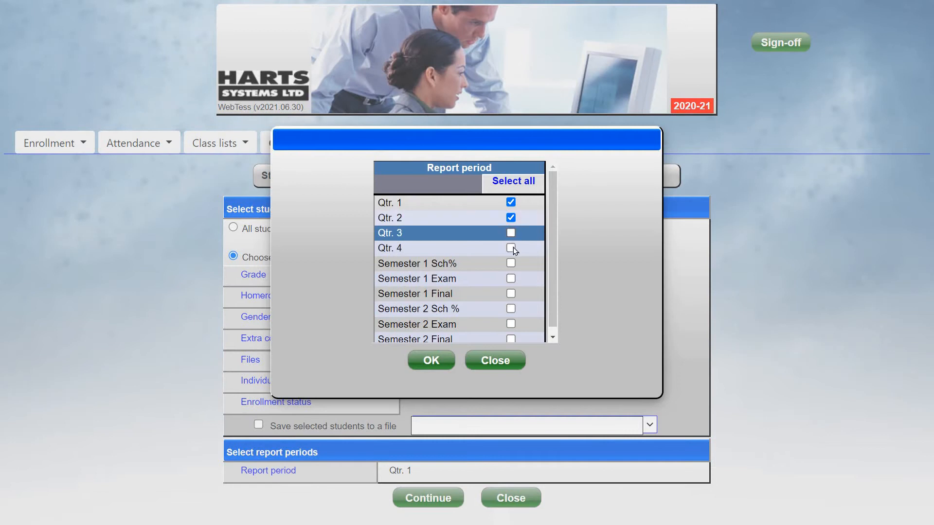
click(513, 247)
click(431, 360)
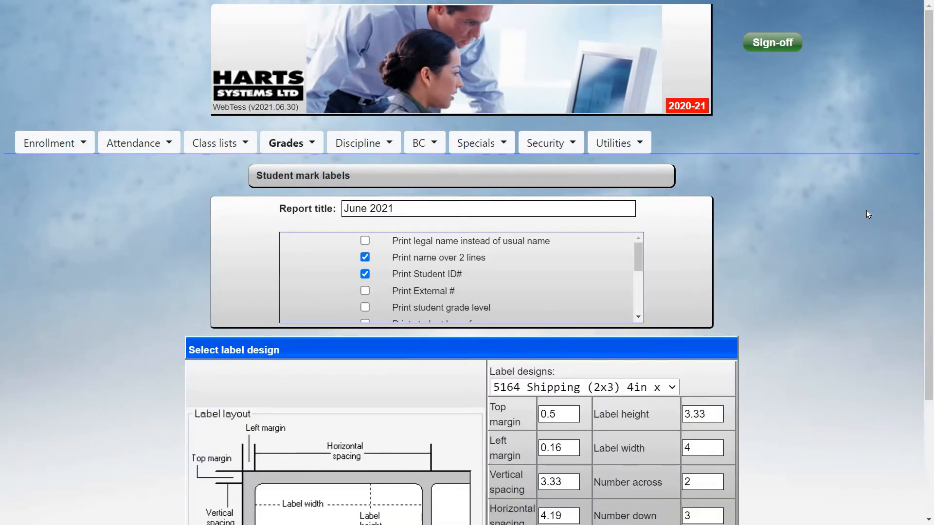
Keep the report title June 2021 and enable printing the External # on the labels
scroll(868, 212, down, 1)
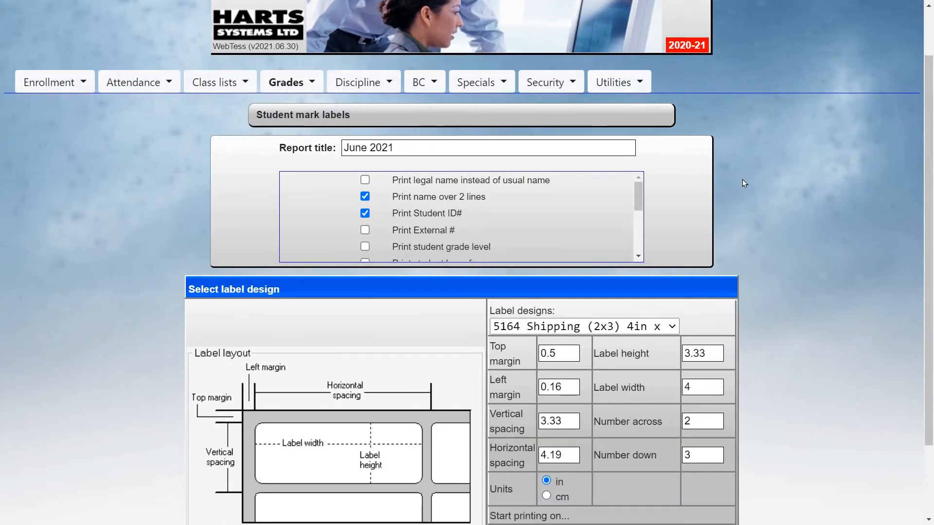
click(464, 143)
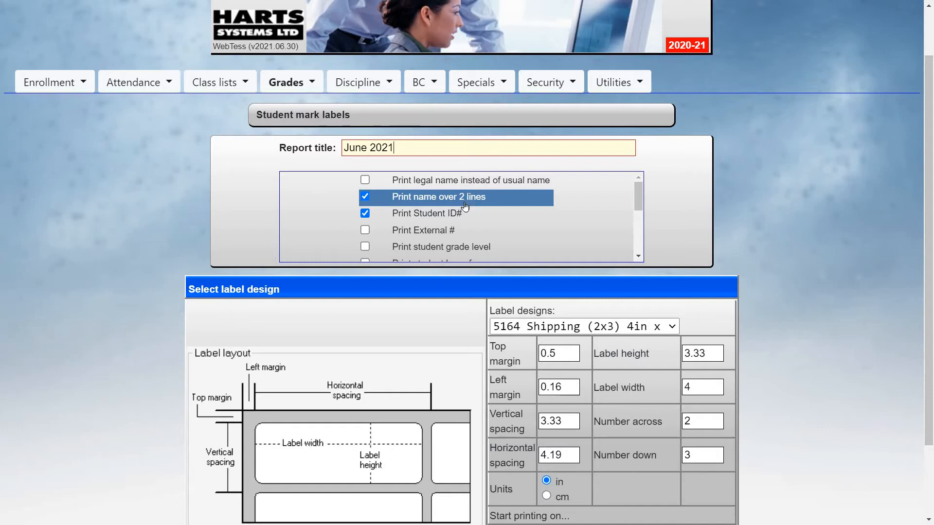
click(455, 219)
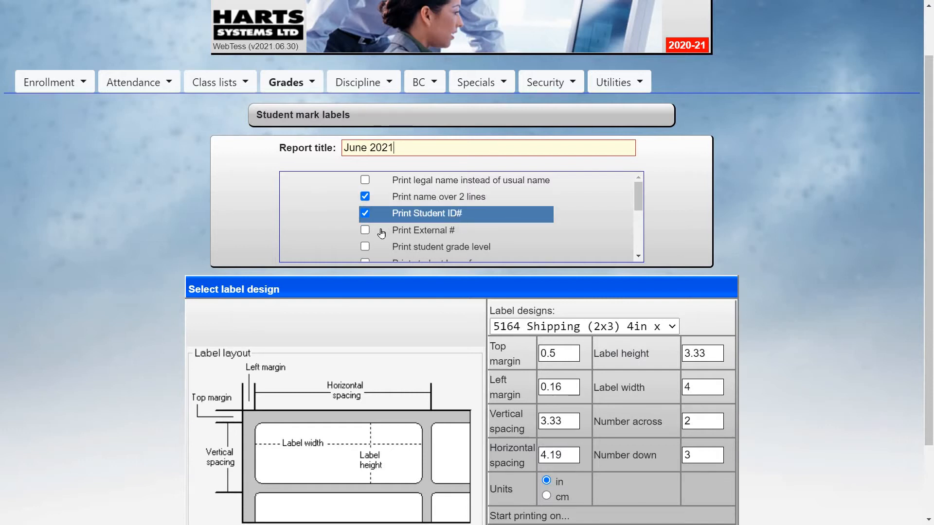
click(364, 231)
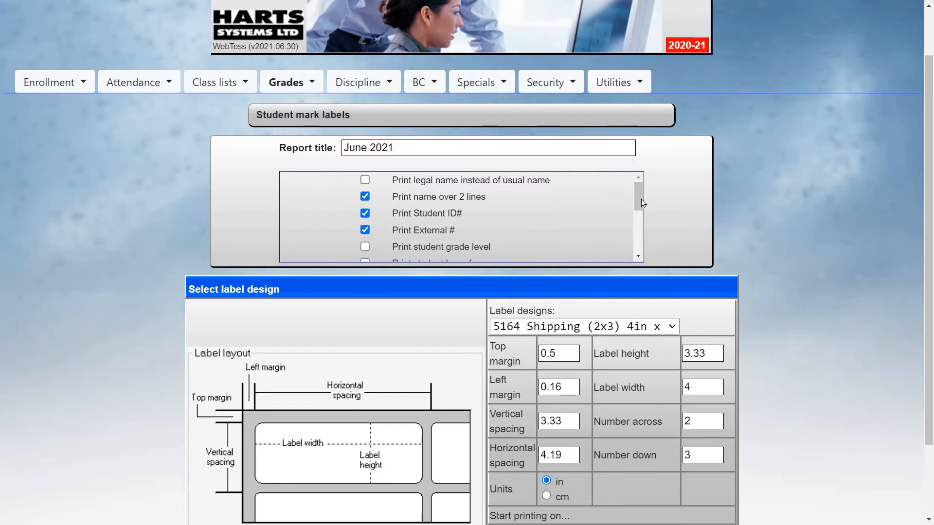
Enable printing the school name and academic year on the mark labels
scroll(642, 204, down, 1)
scroll(643, 211, down, 3)
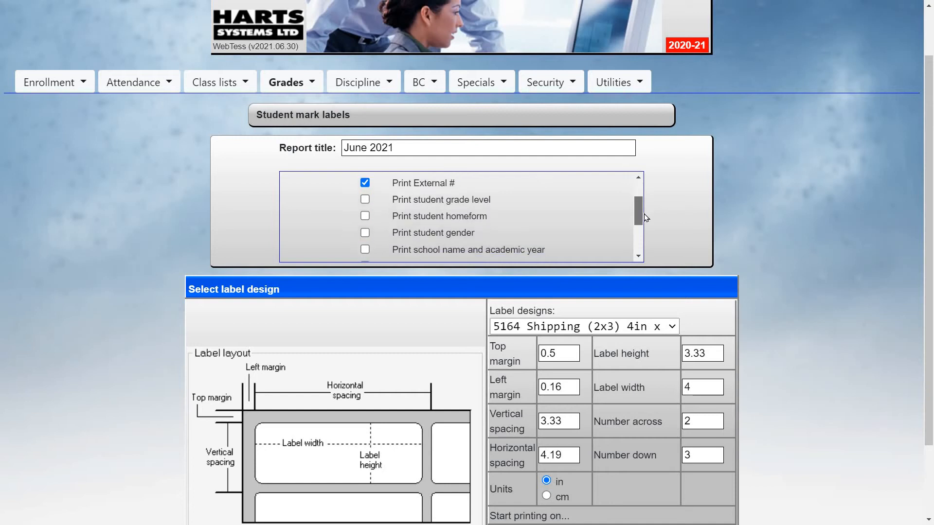
drag(641, 224, 641, 225)
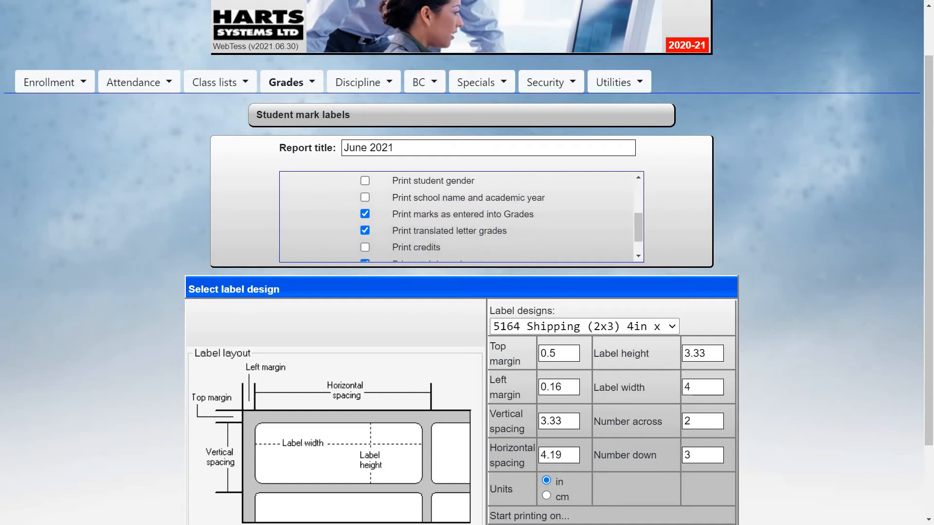
click(468, 203)
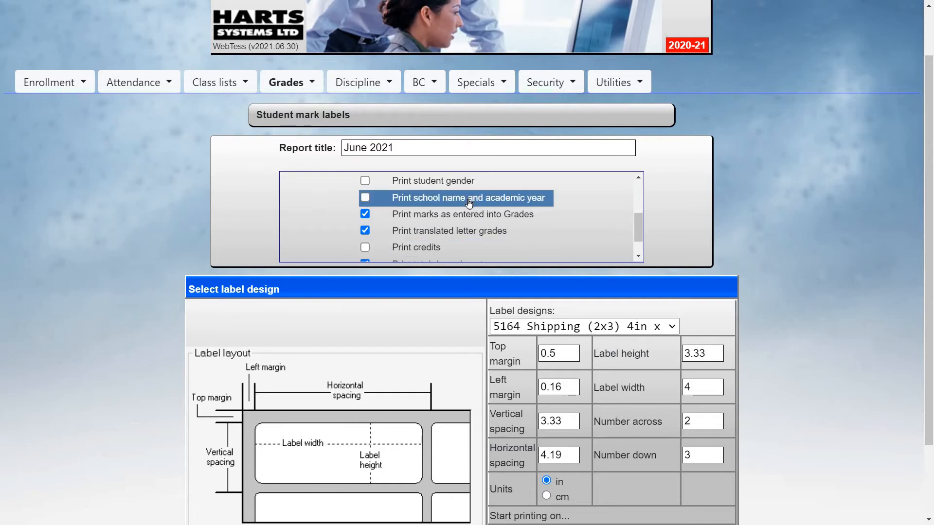
key(Down)
key(Up)
key(space)
key(Down)
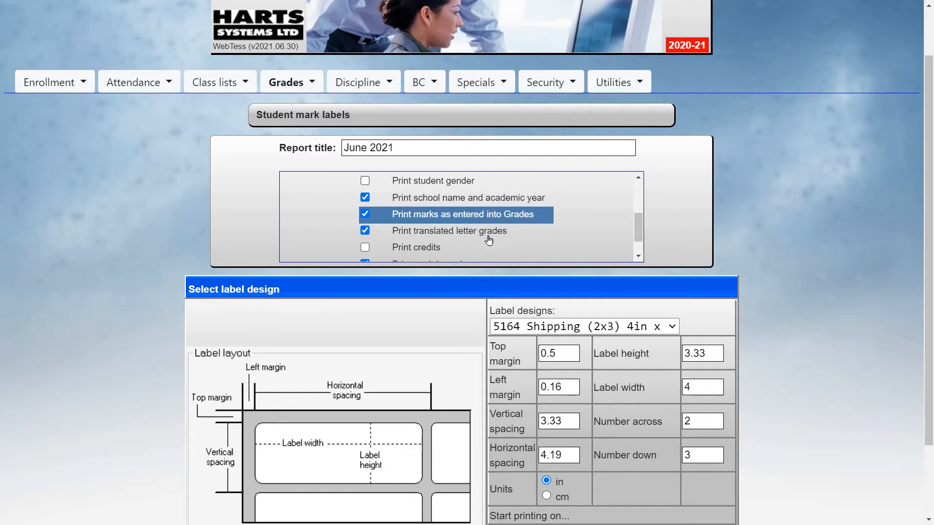
Enable printing credits on the labels, keeping translated letter grades, total days absent and total lates selected
click(514, 234)
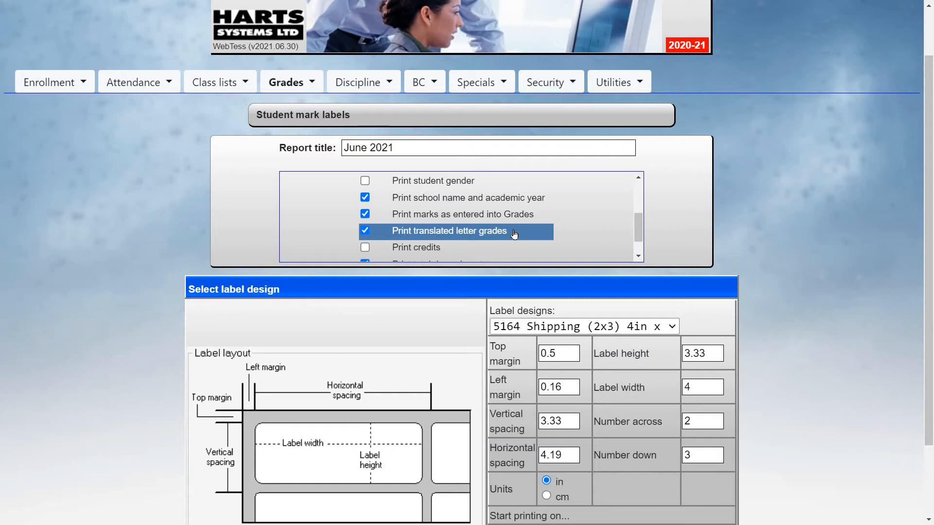
click(445, 249)
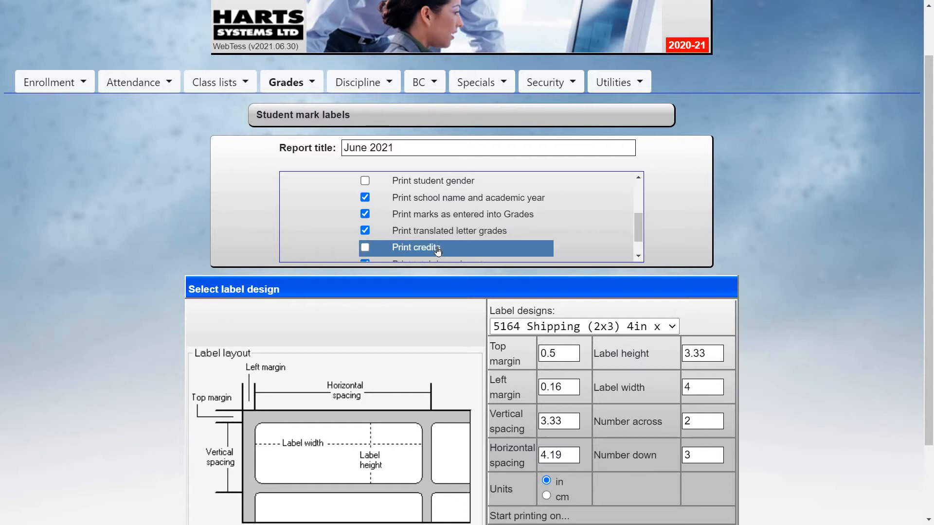
click(366, 246)
scroll(640, 236, down, 1)
click(435, 240)
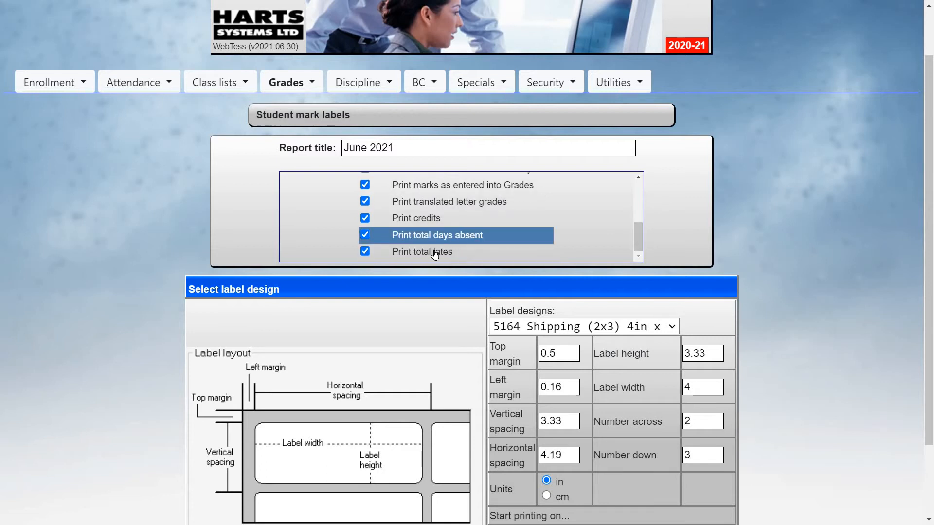
click(435, 253)
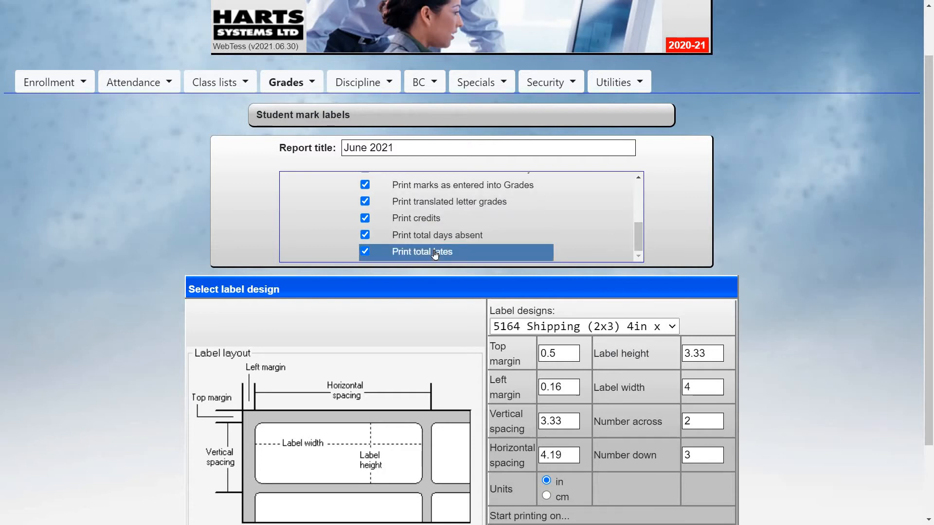
click(779, 217)
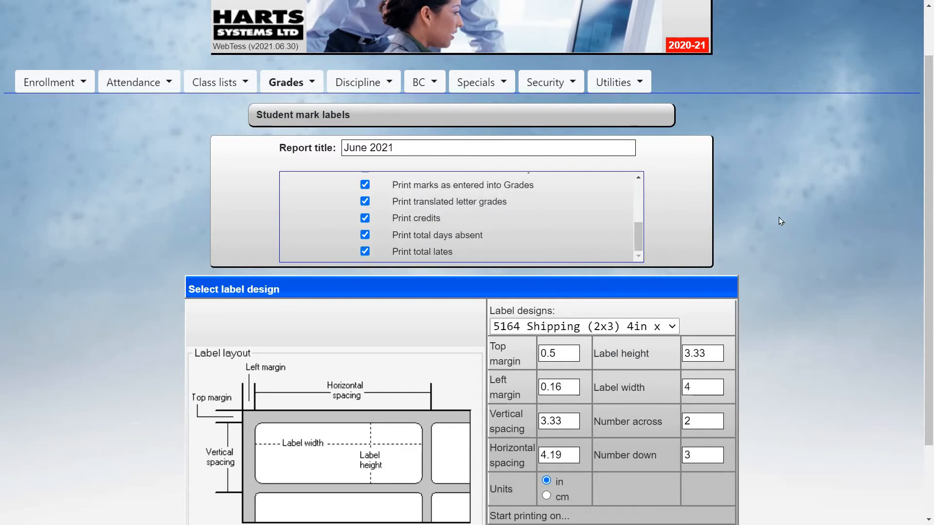
scroll(686, 249, down, 2)
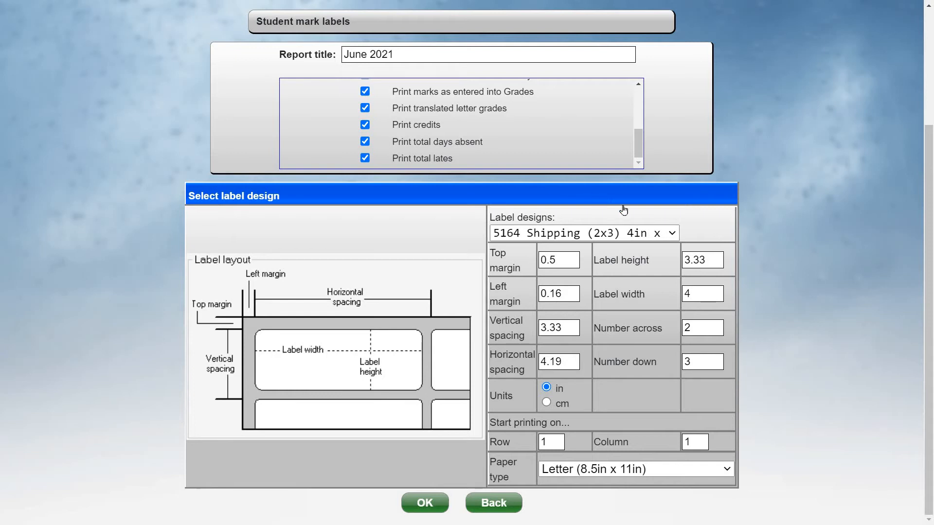
Review the label designs, keep 5164 Shipping (2x3) 4in x 3.33in, generate the mark labels and open the downloaded PDF
click(603, 237)
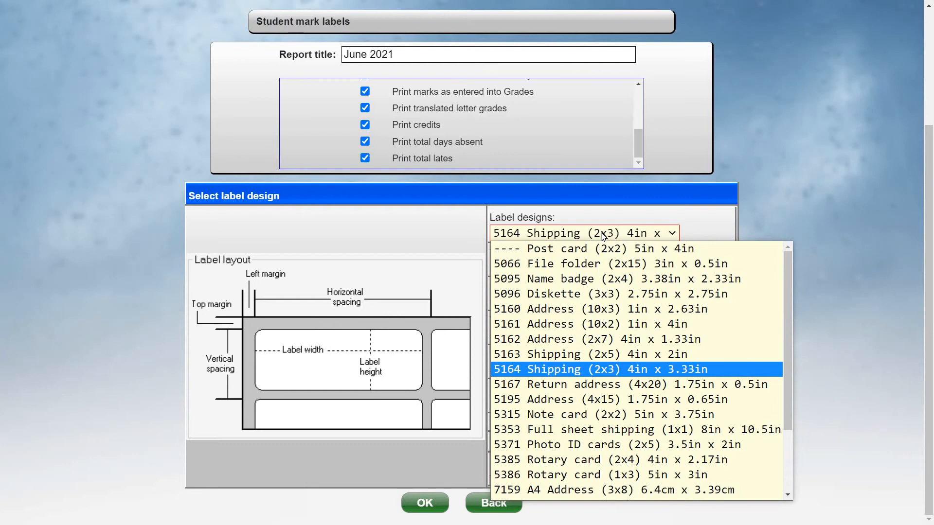
click(603, 236)
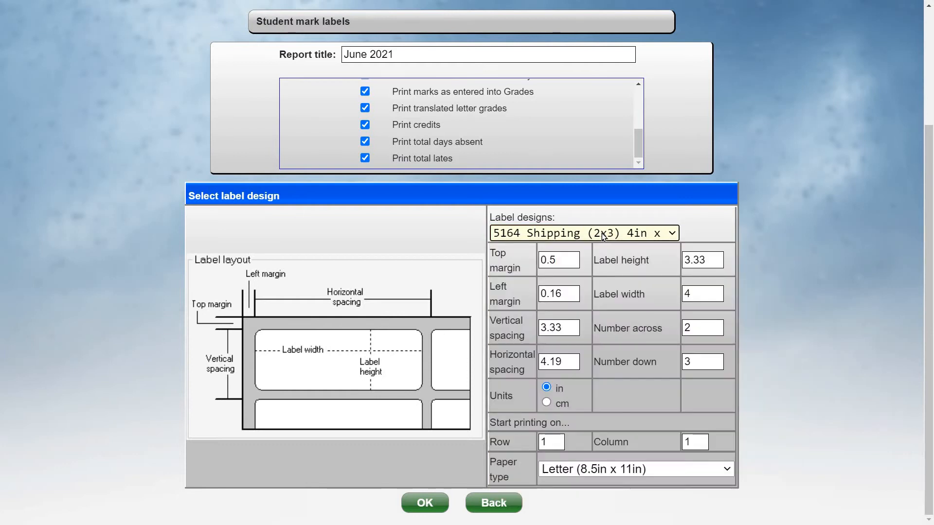
click(603, 236)
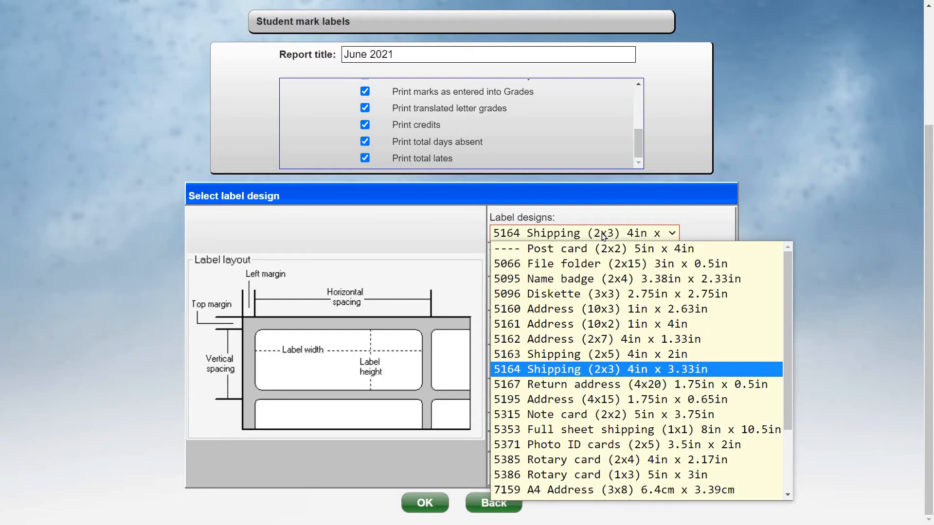
click(408, 504)
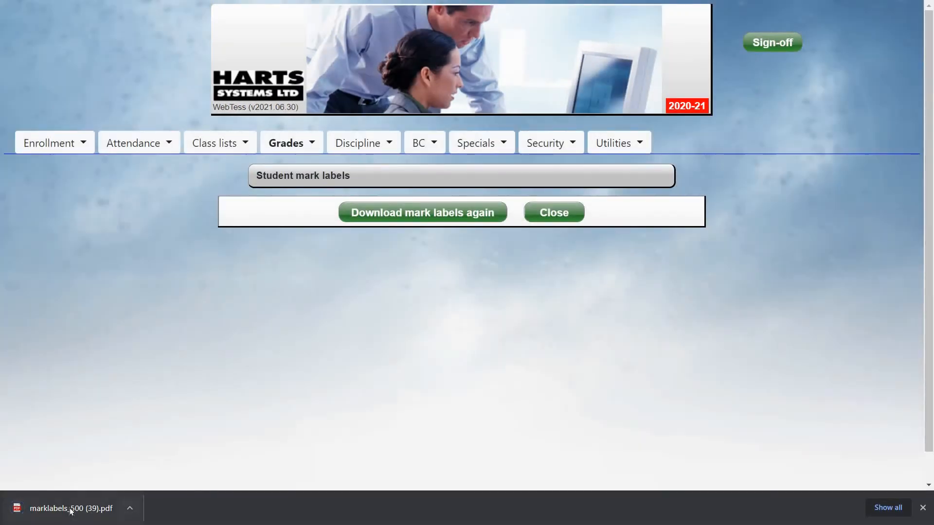
click(70, 509)
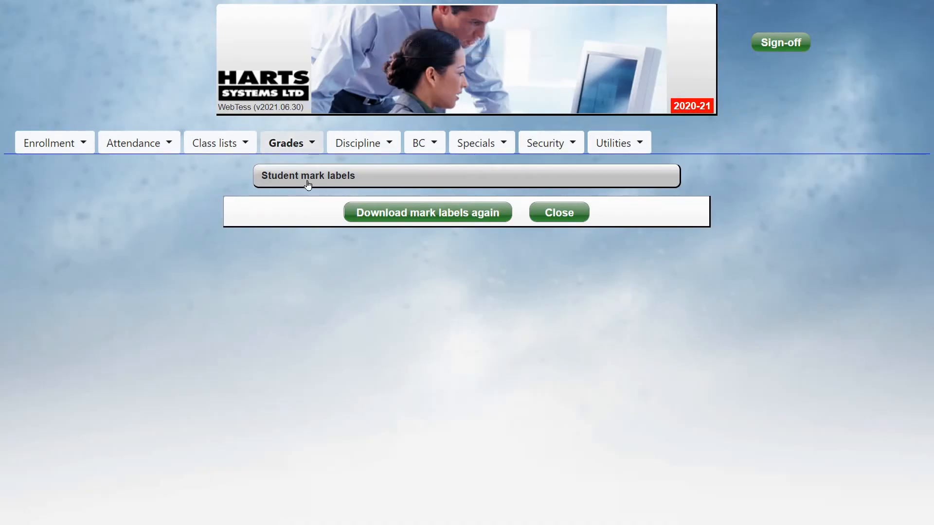
Start another set of student mark labels for the 5 TEST STUDENTS file and continue to the label options
click(298, 145)
mouse_move(323, 234)
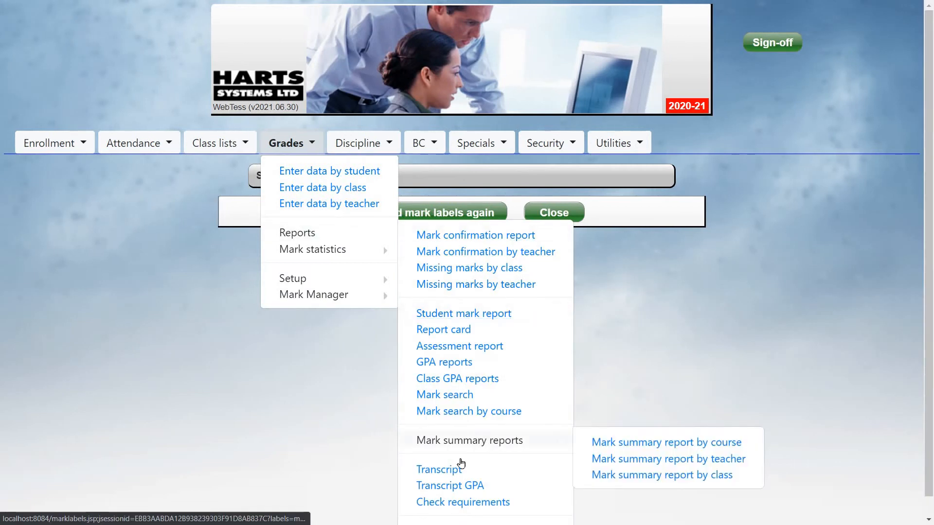
scroll(458, 506, down, 1)
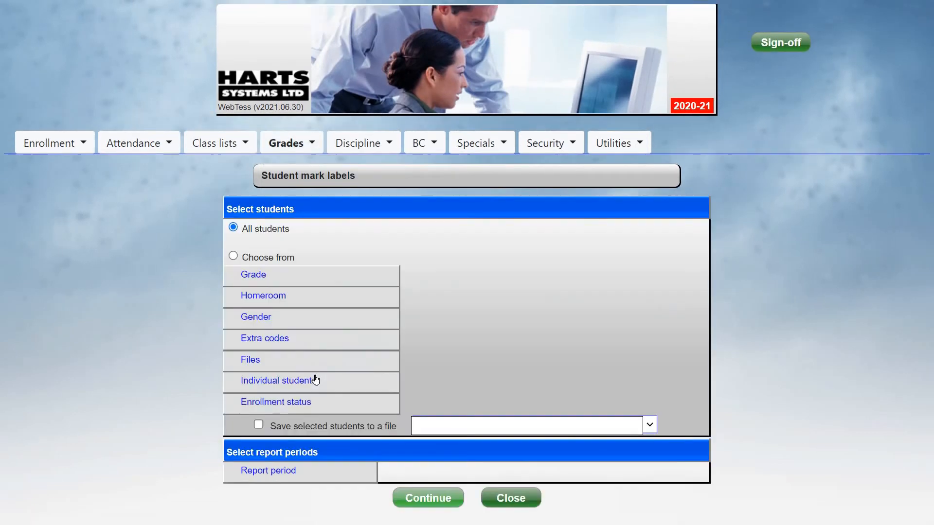
click(283, 360)
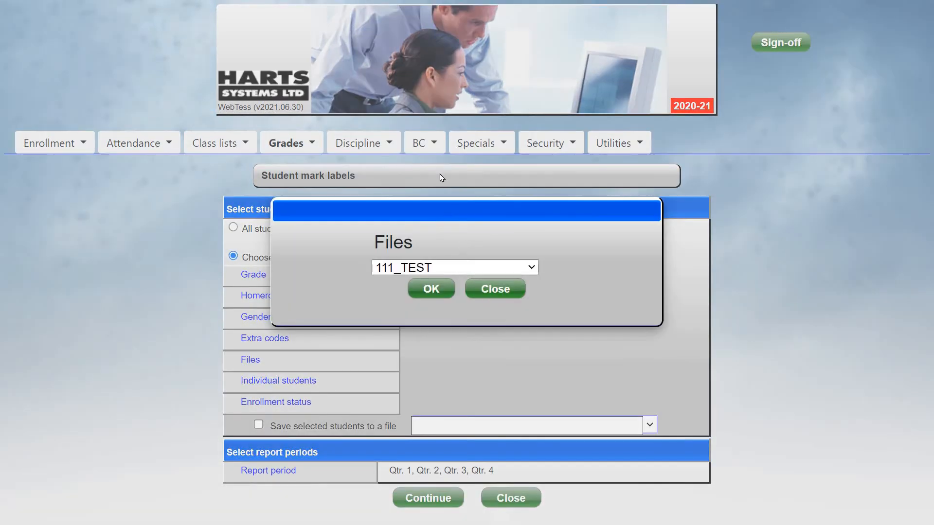
click(459, 267)
scroll(452, 97, down, 1)
click(452, 86)
click(441, 290)
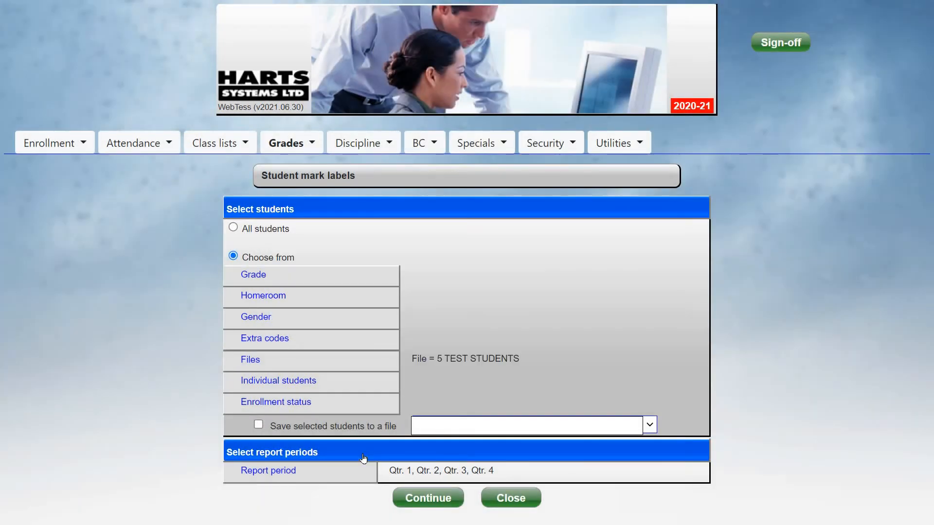
click(428, 498)
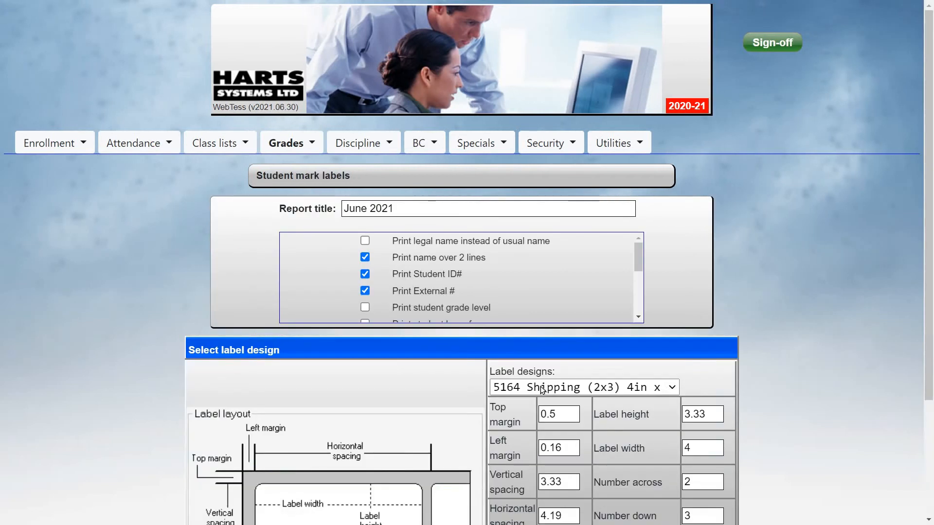
Select the 5163 Shipping (2x5) 4in x 2in label design, generate the mark labels and open the downloaded PDF
click(559, 387)
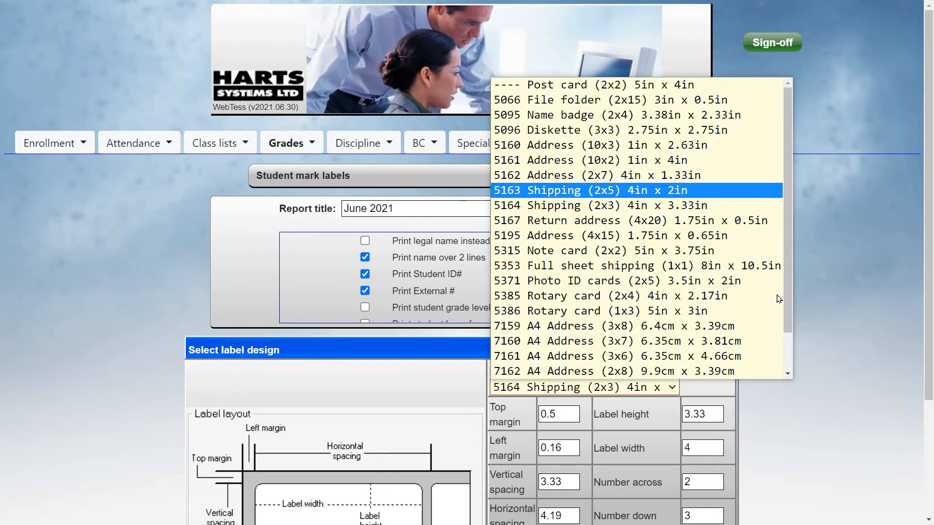
click(560, 194)
scroll(781, 299, down, 3)
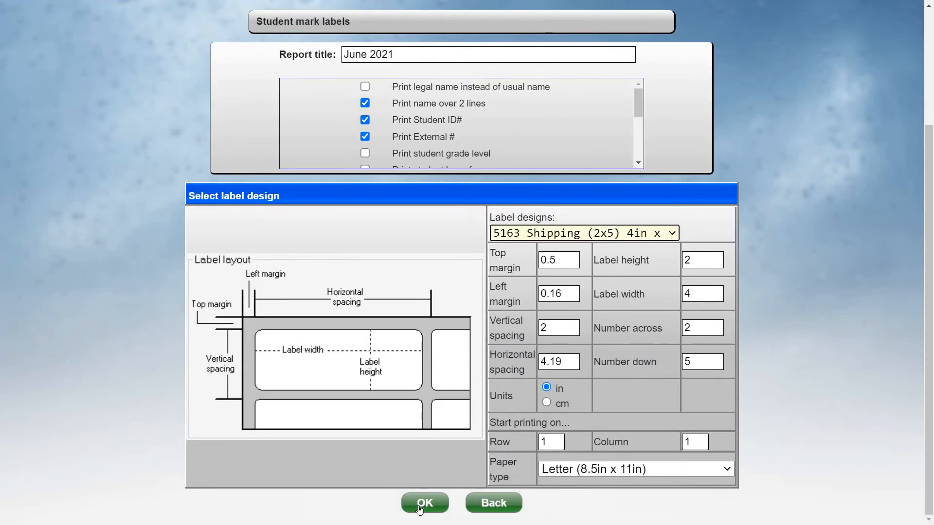
click(425, 502)
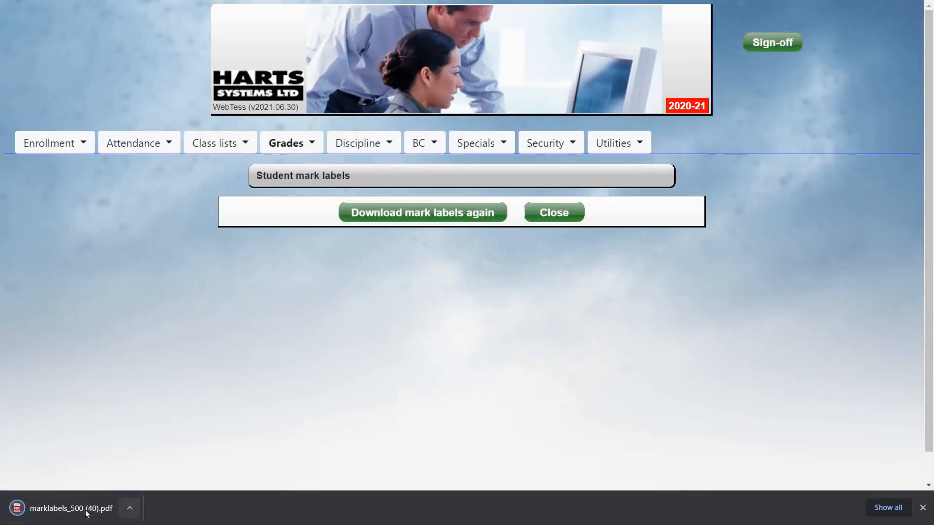
click(97, 505)
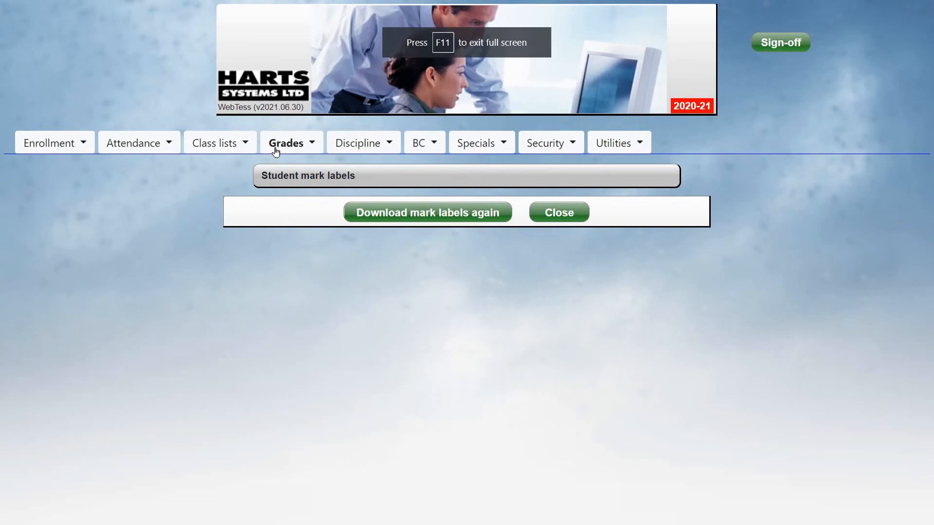
Reopen the student mark labels report and select the 5 TEST STUDENTS file as the student group
click(281, 148)
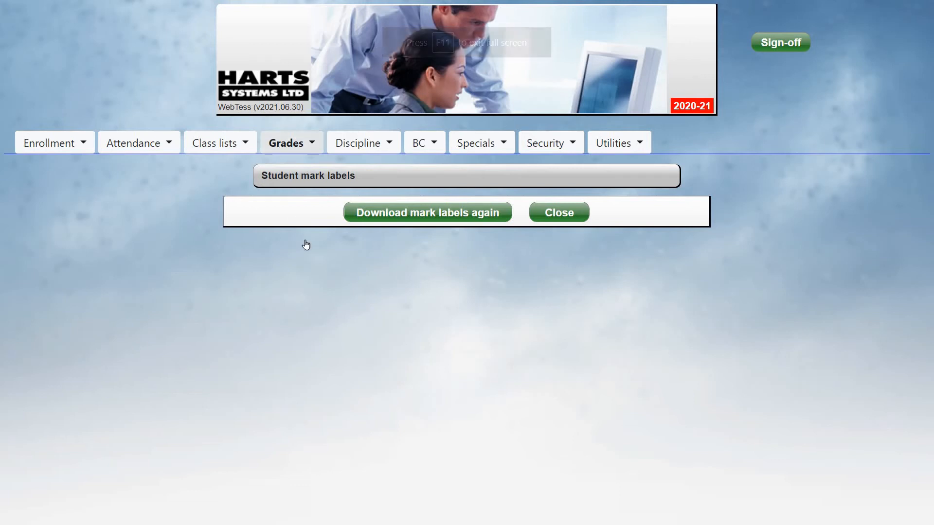
mouse_move(302, 234)
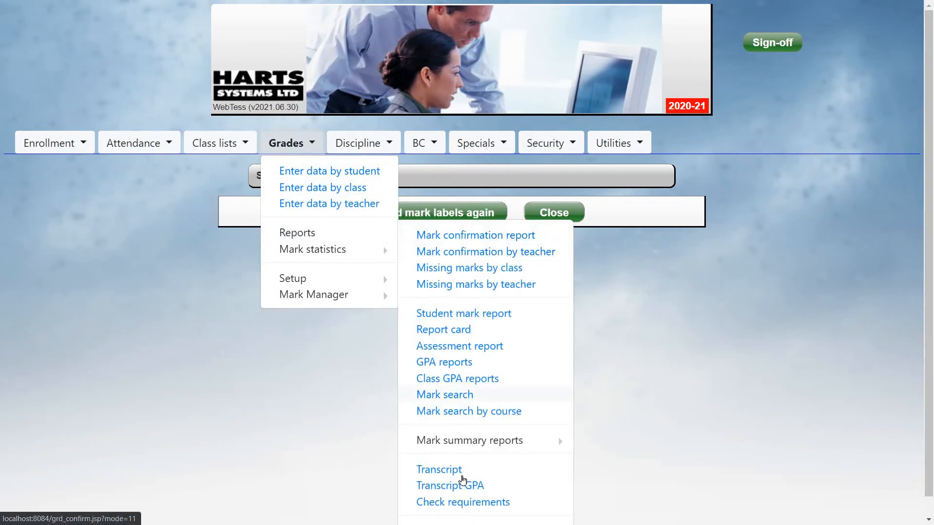
scroll(476, 491, down, 1)
click(462, 511)
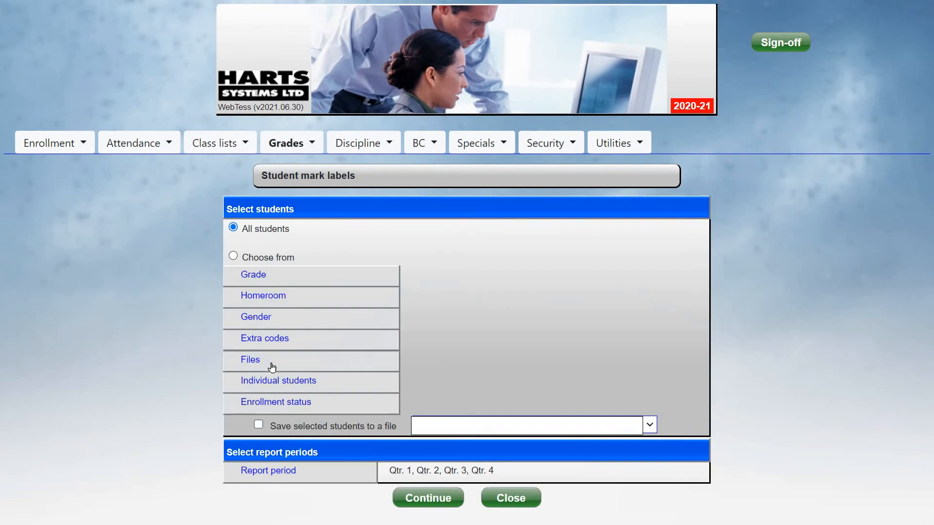
click(271, 364)
click(391, 269)
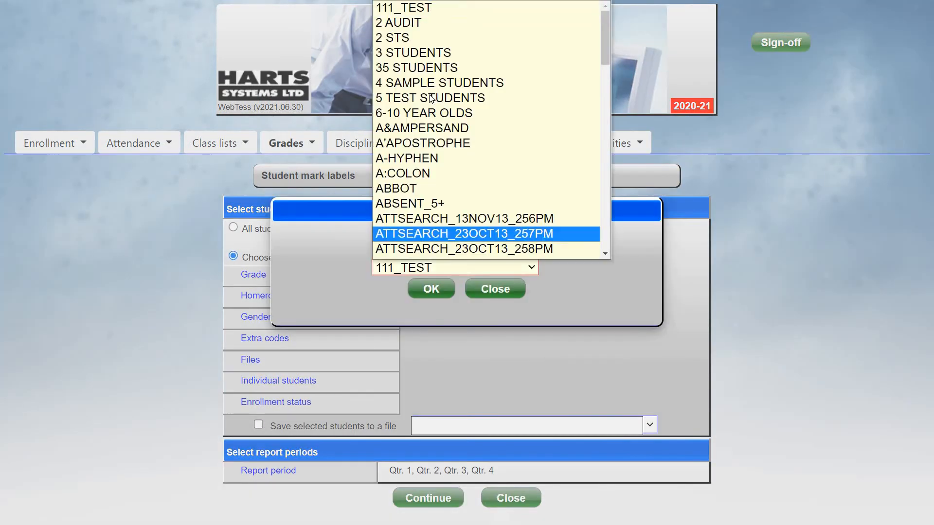
click(438, 98)
click(430, 293)
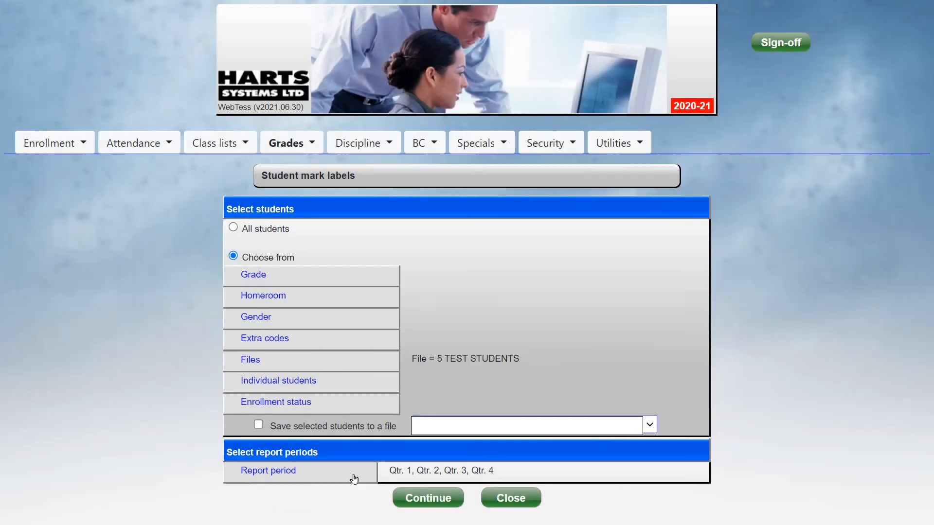
Remove Qtr. 2, Qtr. 3 and Qtr. 4 from the report periods, leaving Qtr. 1, and continue to the label options
click(328, 474)
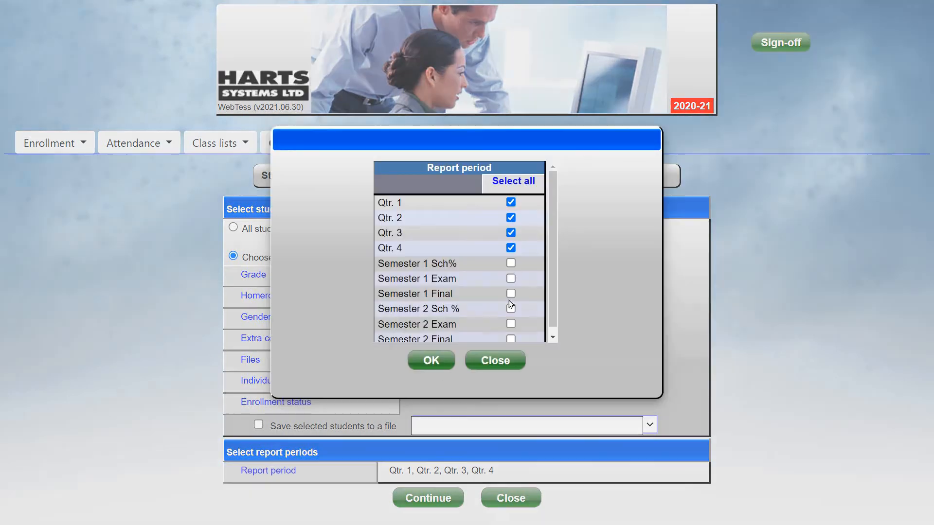
click(510, 218)
click(511, 233)
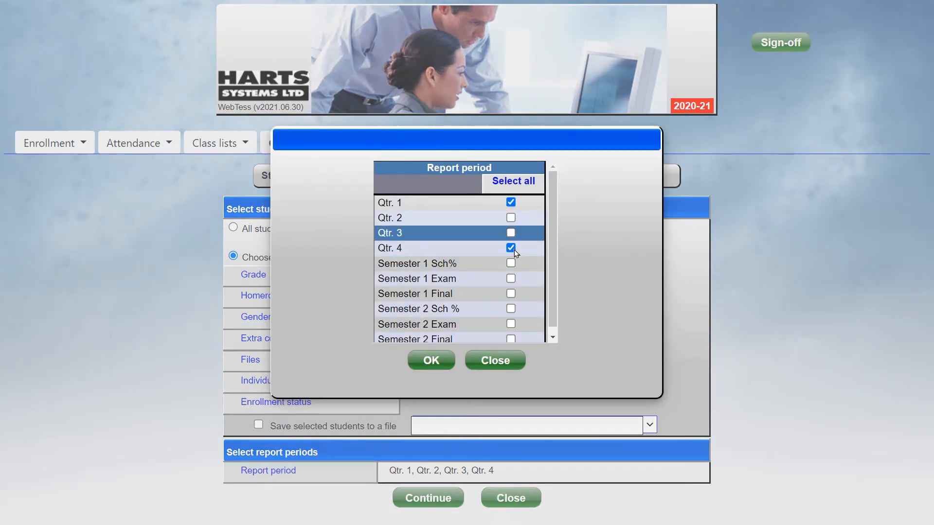
click(511, 248)
click(431, 360)
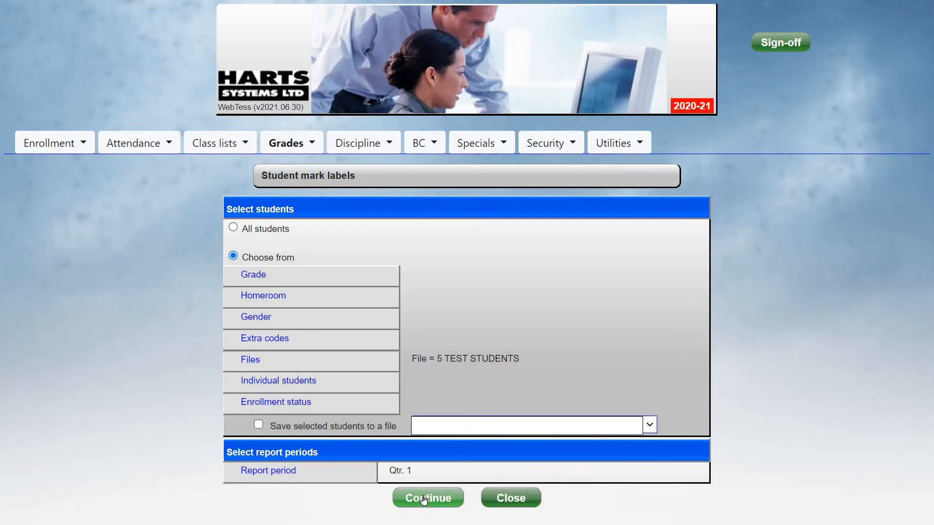
click(423, 499)
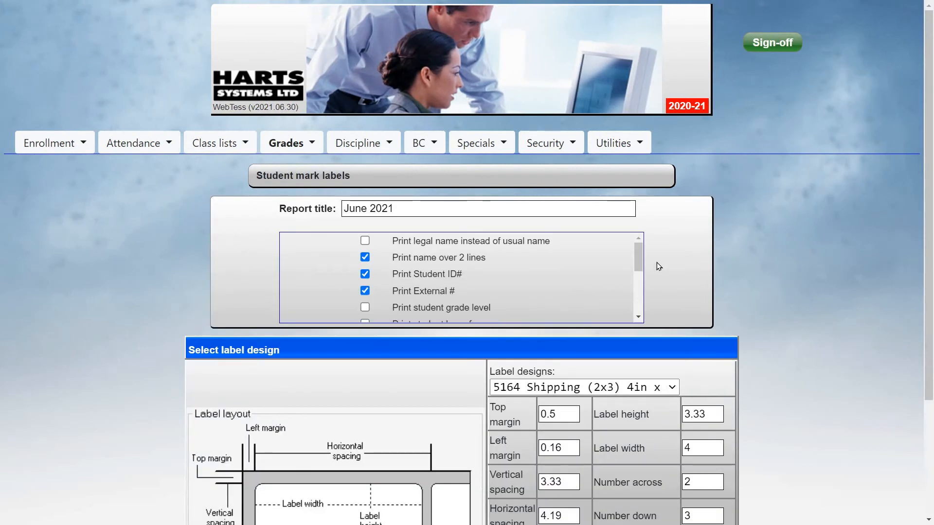
Disable printing translated letter grades and credits on the mark labels
scroll(641, 290, down, 4)
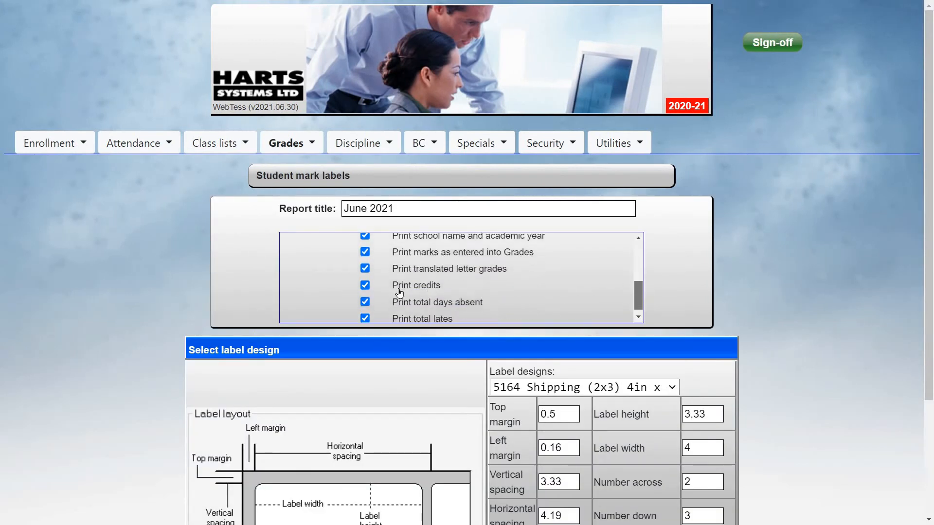
click(366, 269)
click(366, 280)
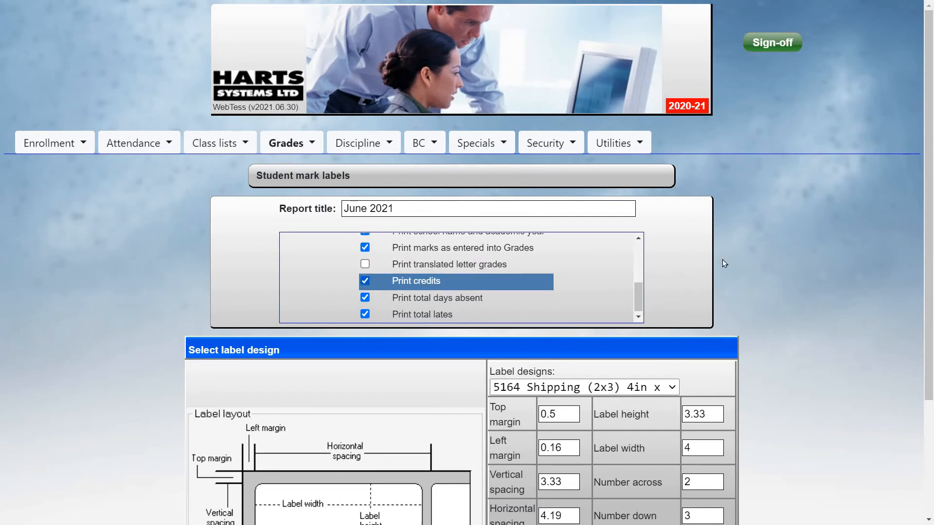
Select the 5160 Address (10x3) 1in x 2.63in label design and keep the paper type Letter landscape (11in x 8.5in)
scroll(582, 270, down, 3)
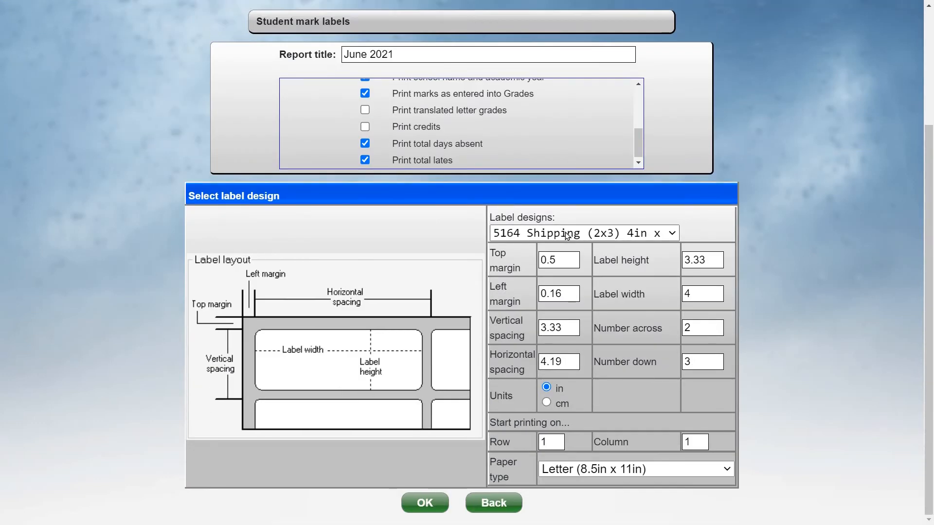
click(576, 234)
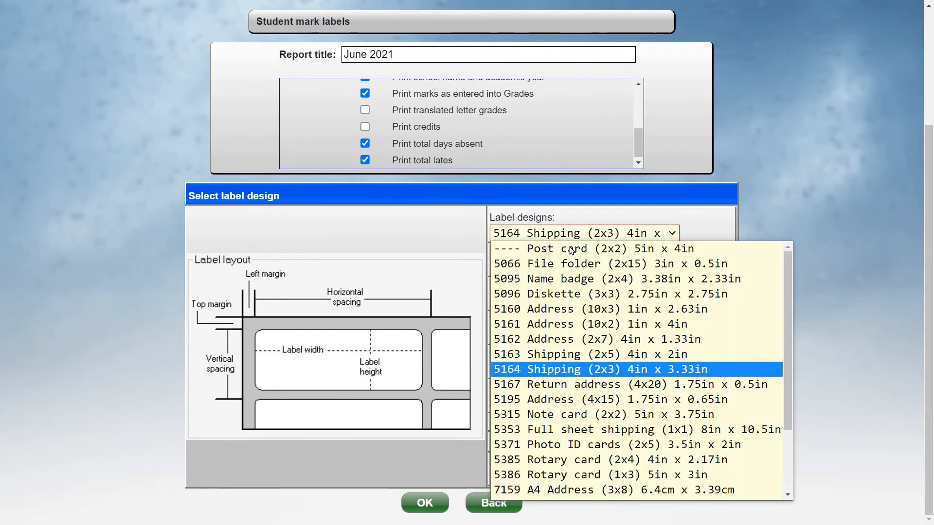
click(589, 310)
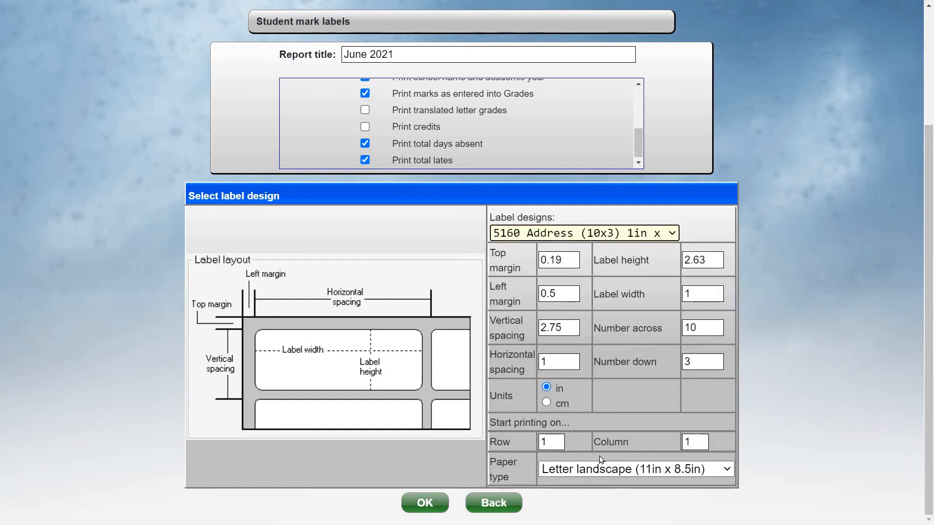
click(606, 469)
click(798, 373)
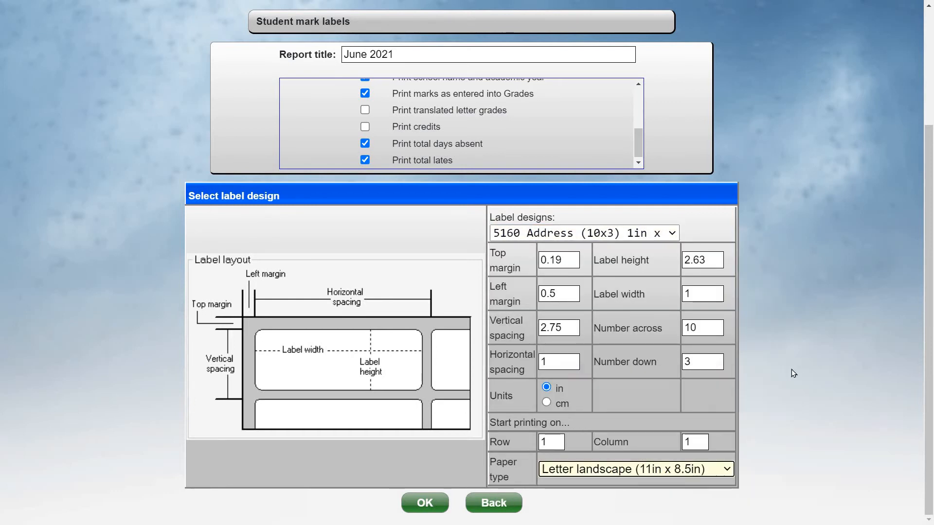
Generate the Qtr. 1 mark labels, open the downloaded PDF and enlarge it for reading
click(421, 504)
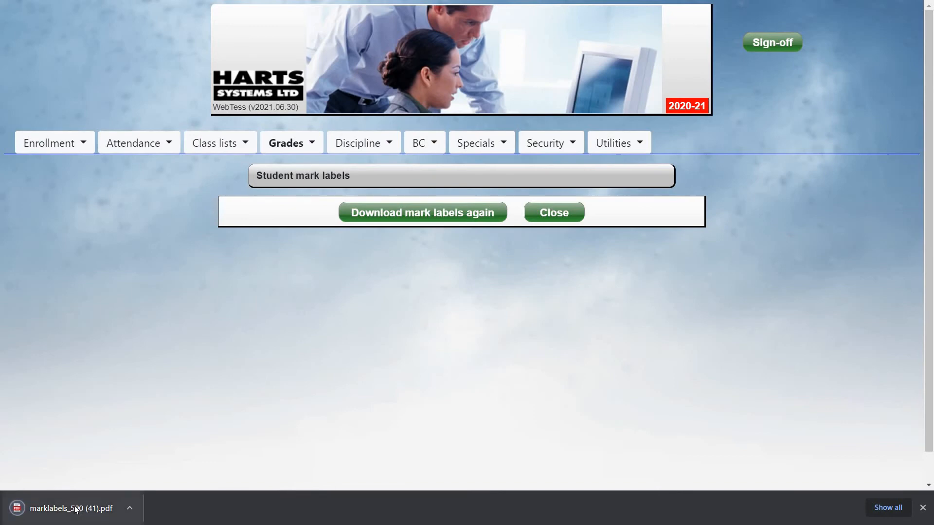
click(77, 510)
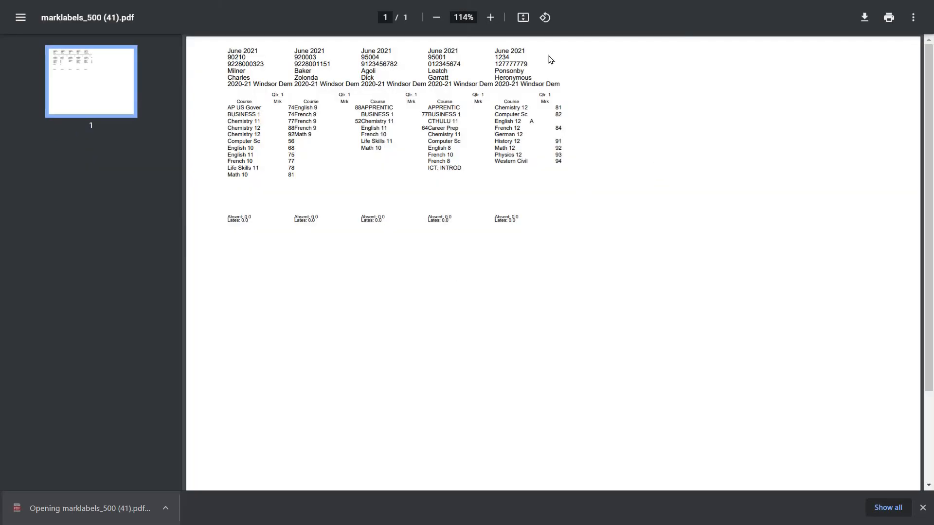
click(490, 17)
click(490, 17)
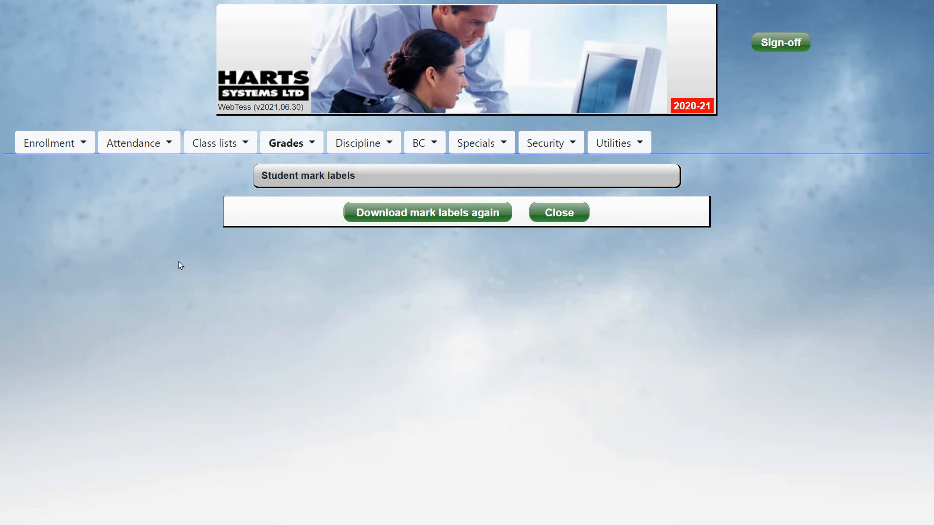
Start a report card and choose the students from the 5 TEST STUDENTS file
click(281, 146)
click(297, 234)
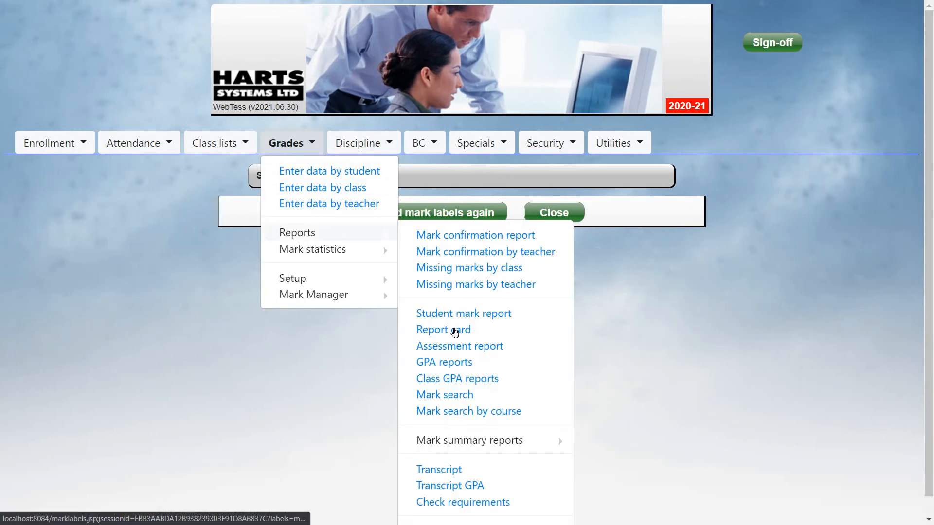
click(451, 332)
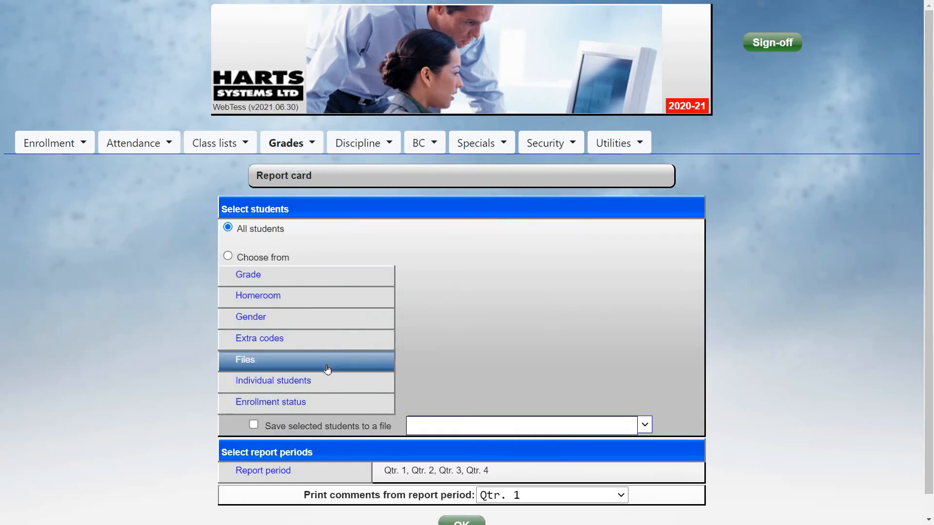
click(326, 368)
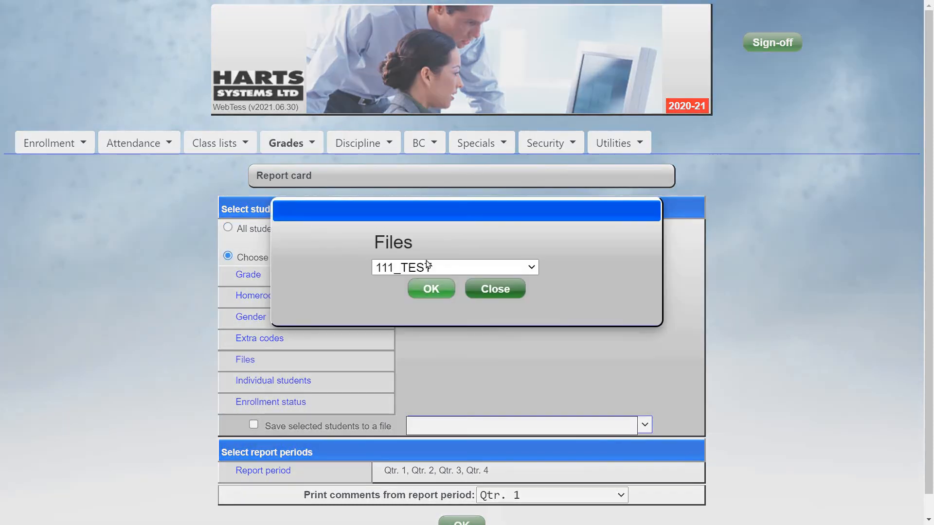
click(427, 266)
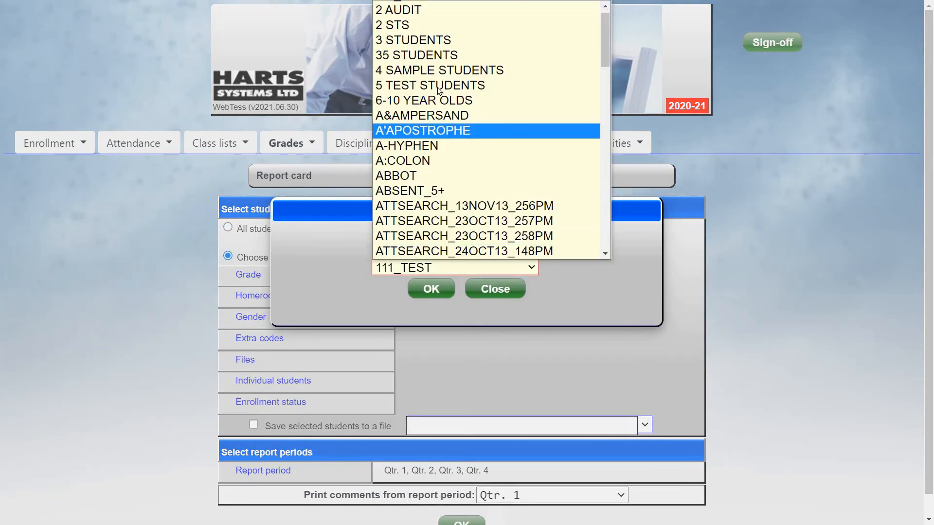
click(428, 85)
click(428, 288)
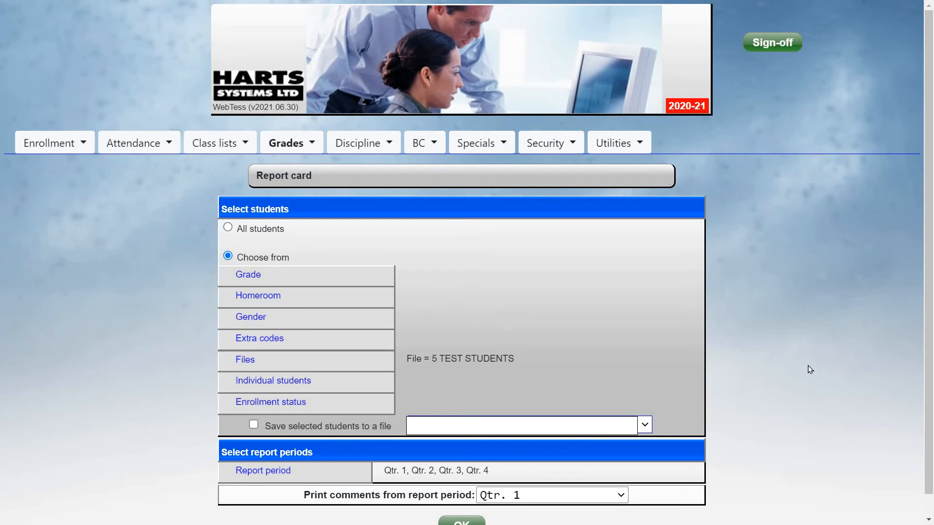
Generate the report cards for Qtr. 1 to Qtr. 4, printing comments from Qtr. 1
scroll(297, 464, down, 1)
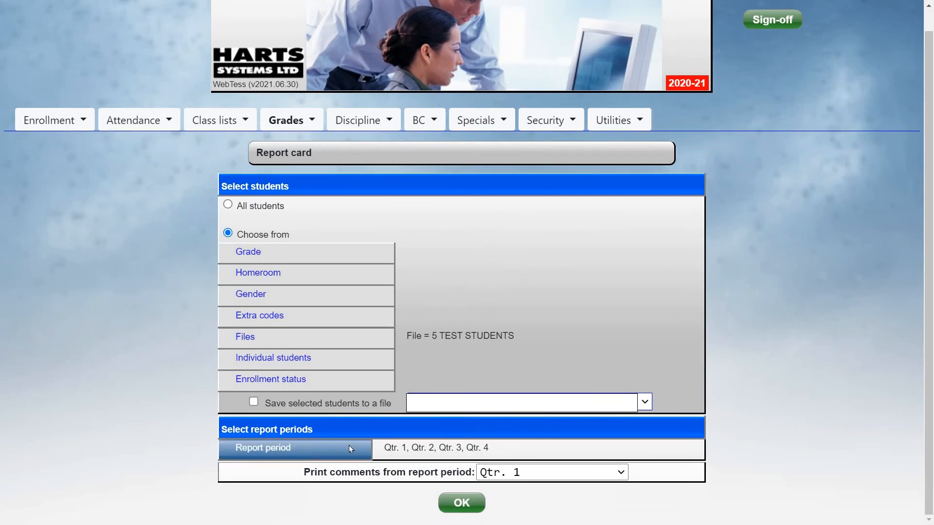
click(295, 449)
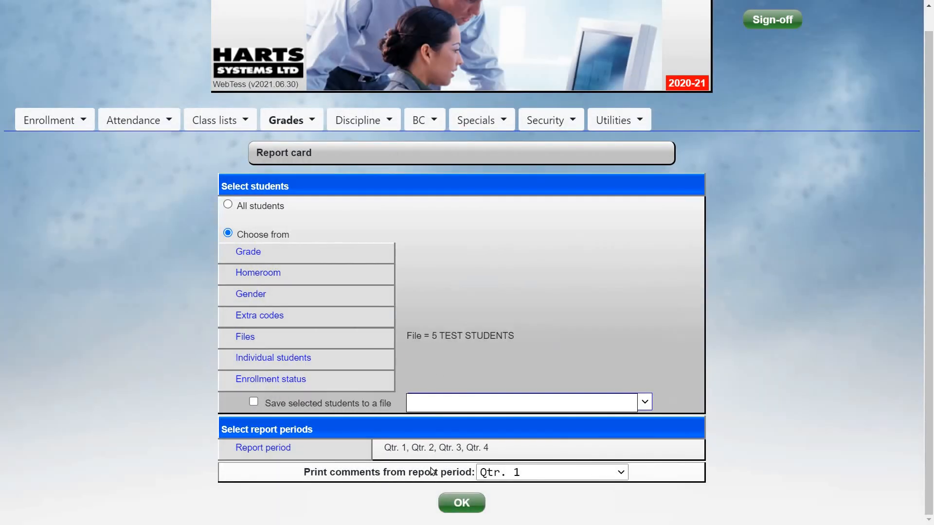
click(551, 472)
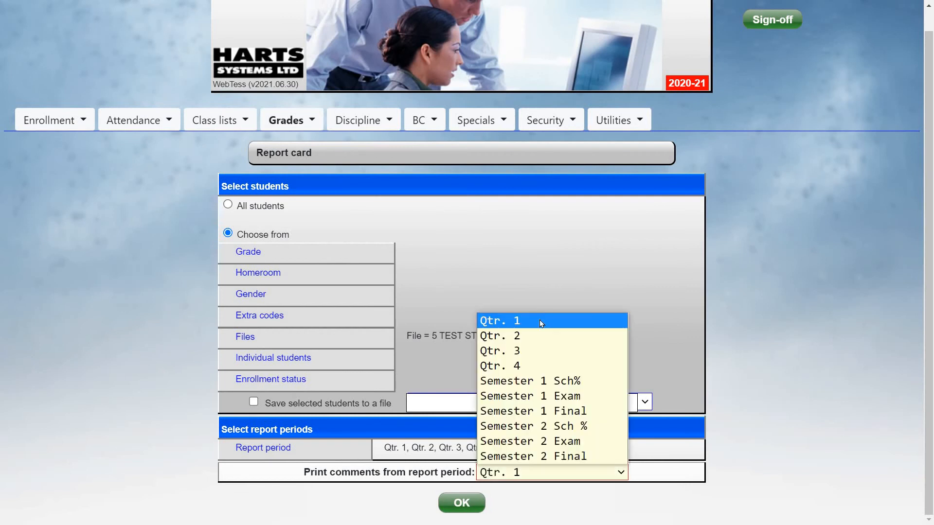
click(460, 502)
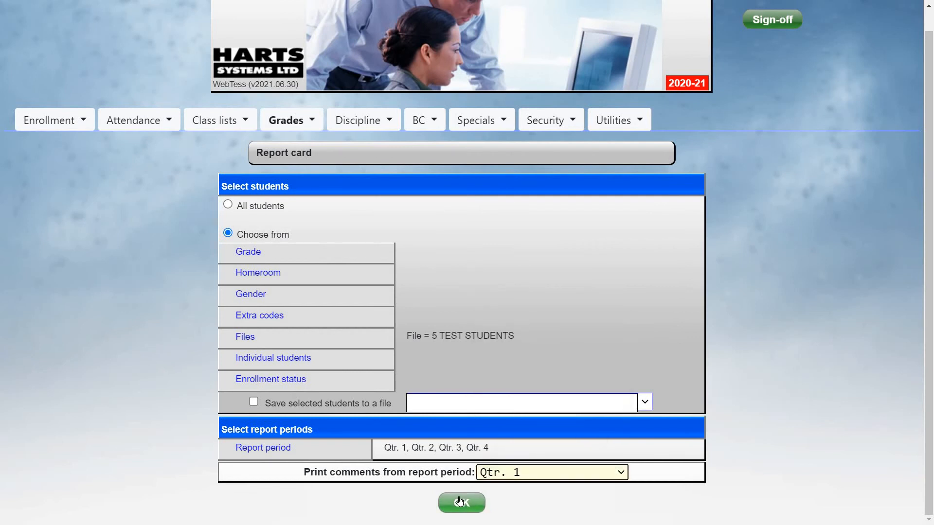
click(461, 503)
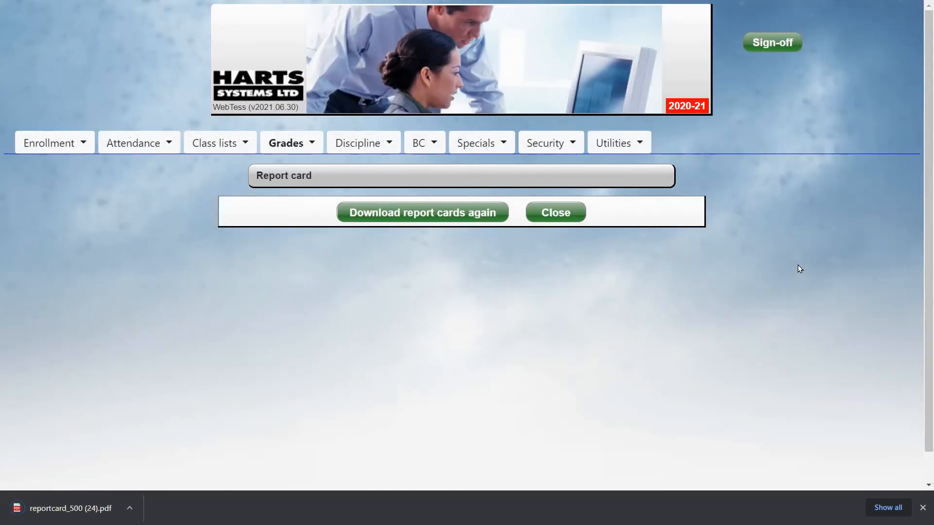
Open the downloaded report card PDF and examine the first student's marks, comments, signature lines and memo
click(77, 509)
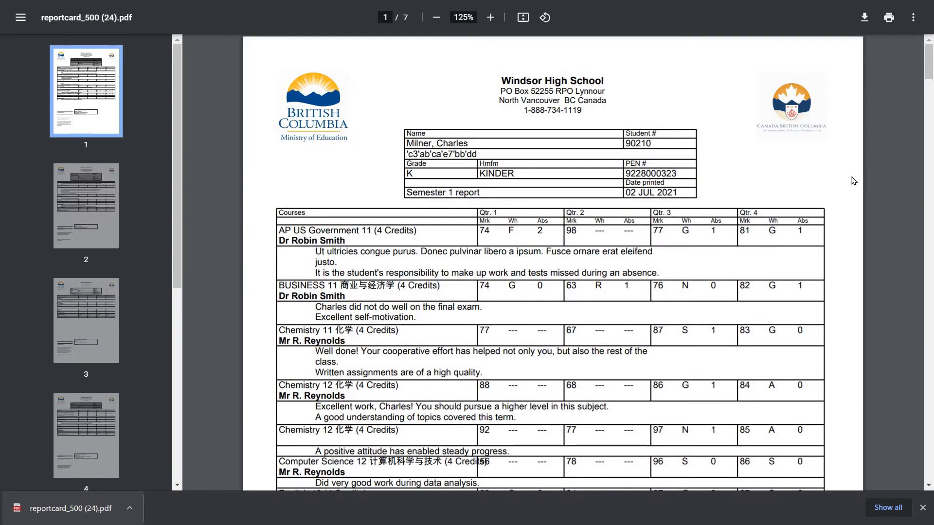
scroll(842, 190, down, 10)
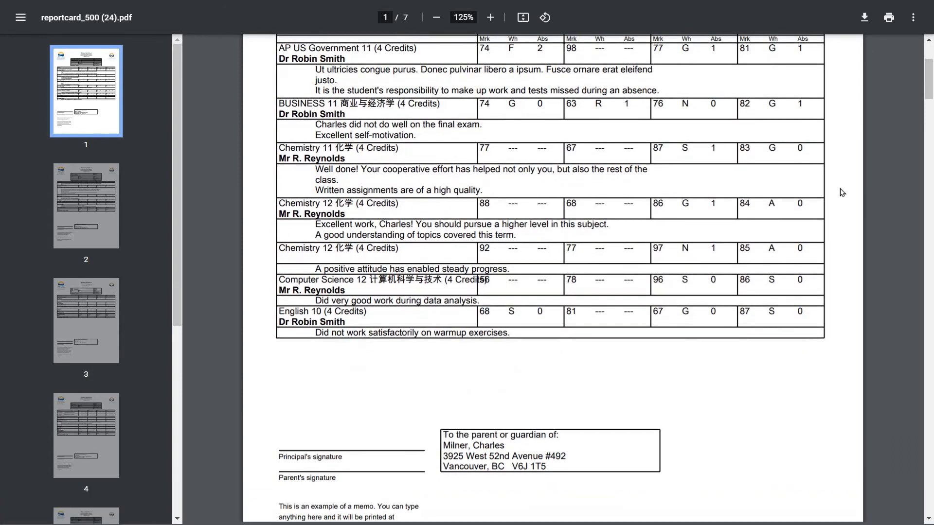
scroll(842, 192, up, 5)
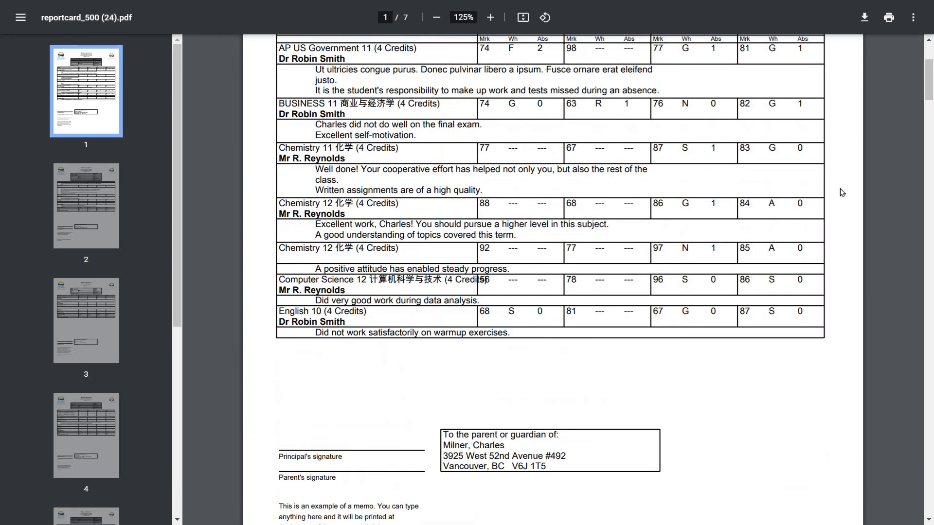
scroll(840, 189, up, 3)
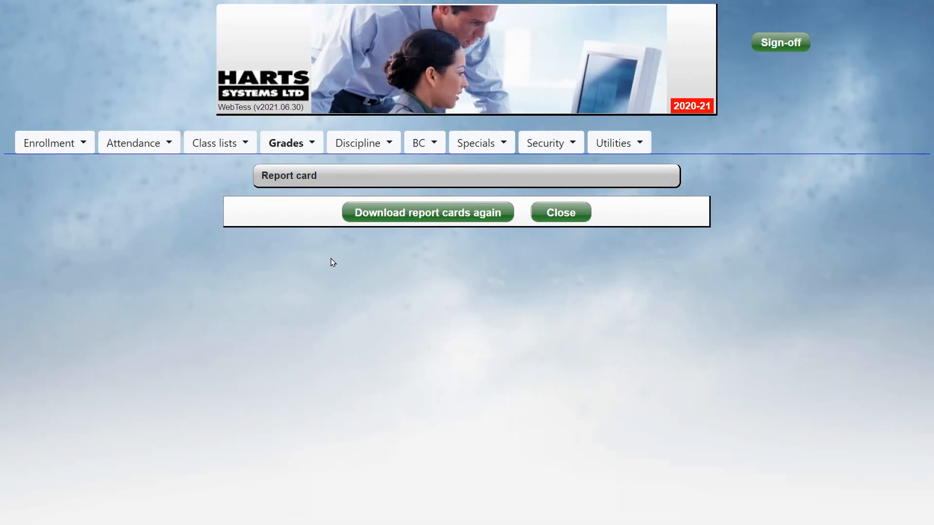
Open the report card setup and clear the Principal's signature line in the school details
click(286, 143)
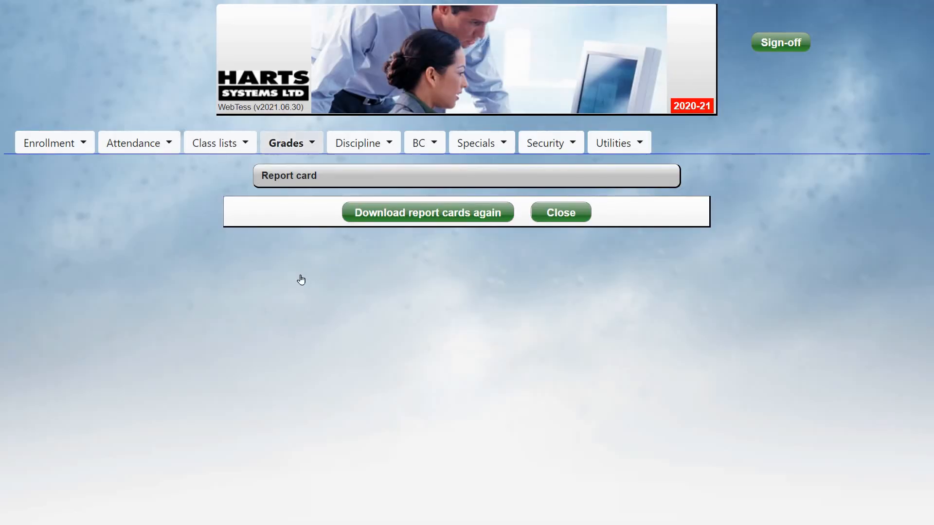
mouse_move(301, 280)
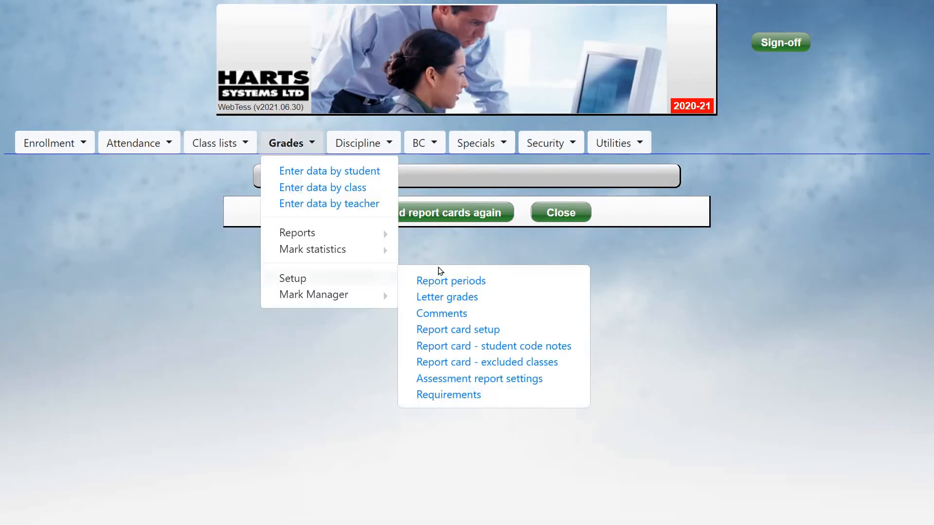
click(479, 330)
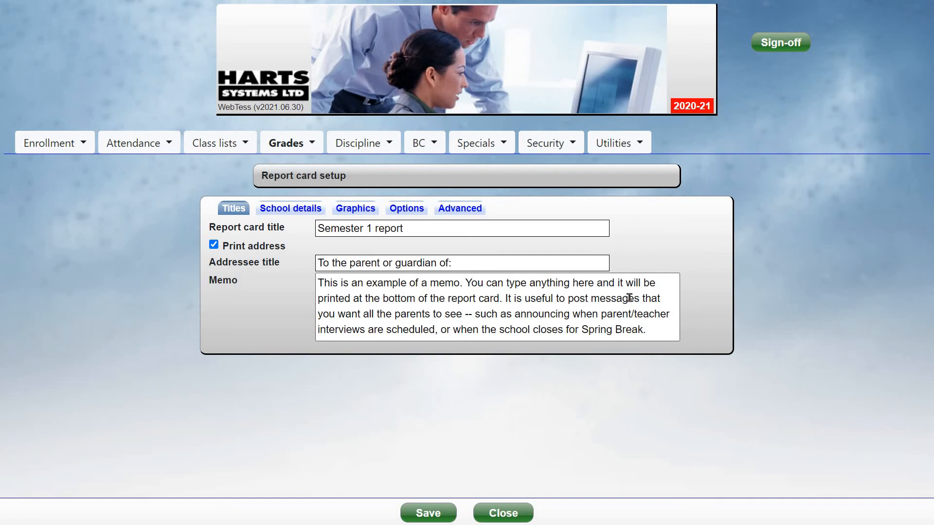
click(290, 209)
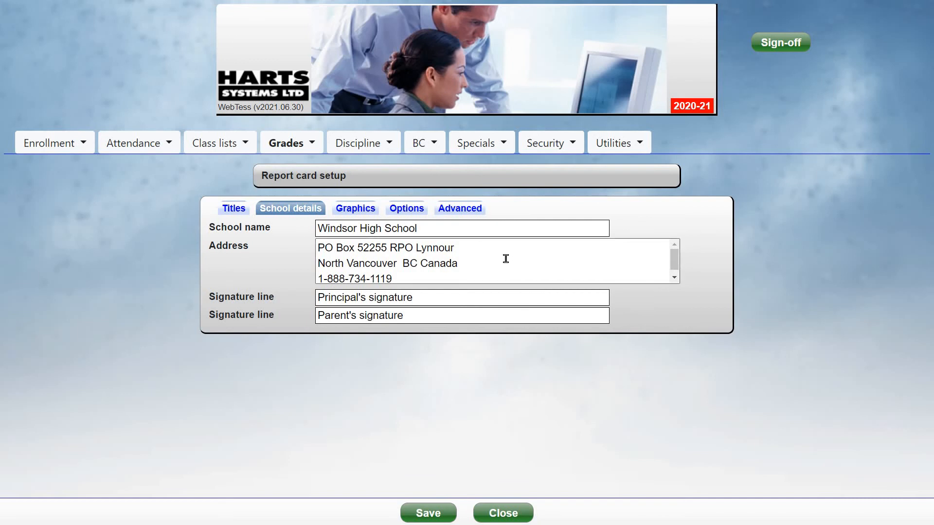
click(457, 296)
key(ctrl+a)
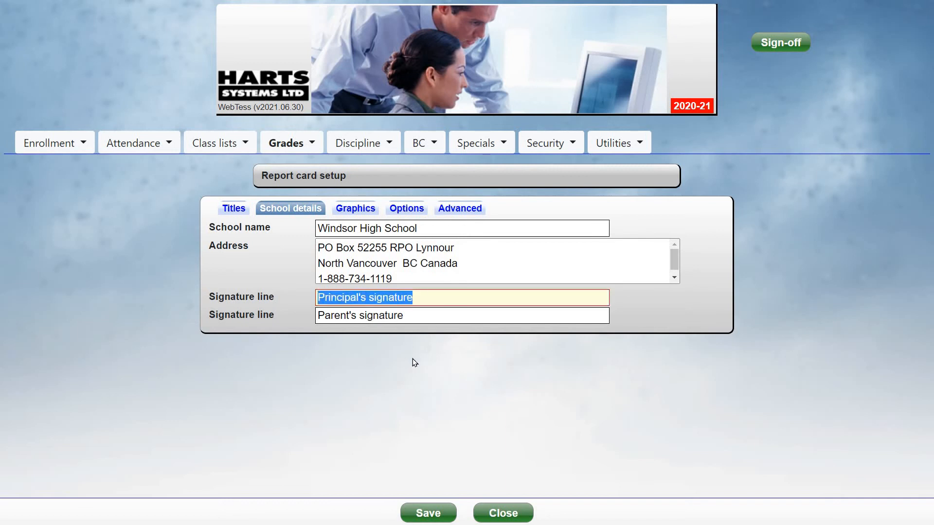
key(BackSpace)
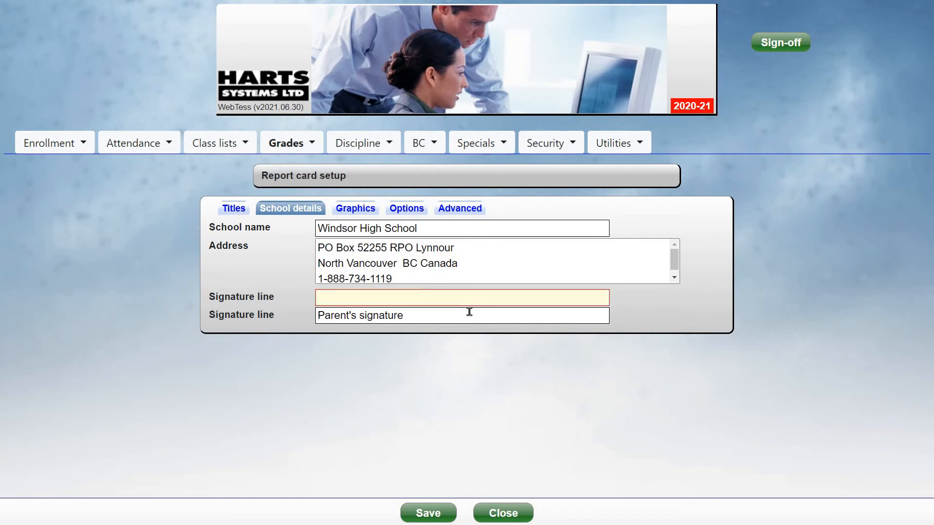
click(469, 311)
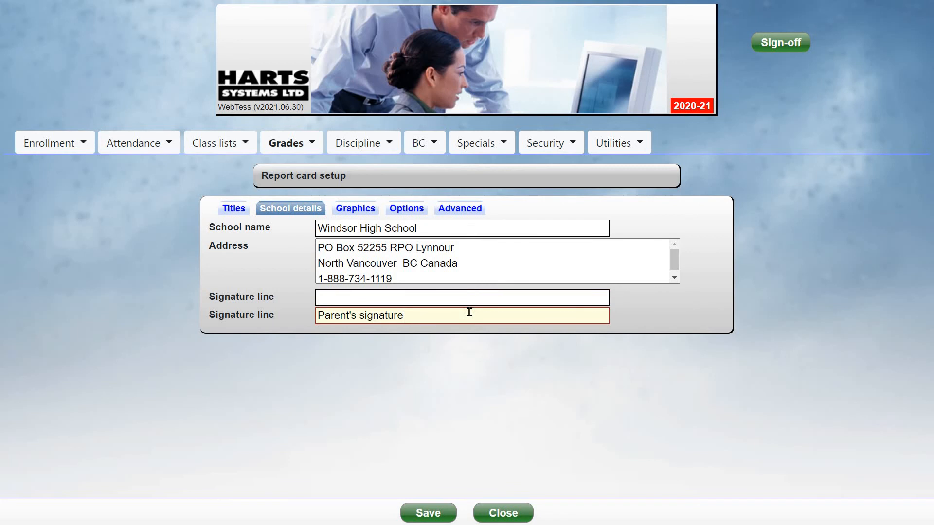
Review the report card's graphics, header and page options, and advanced settings, and save the setup
click(358, 209)
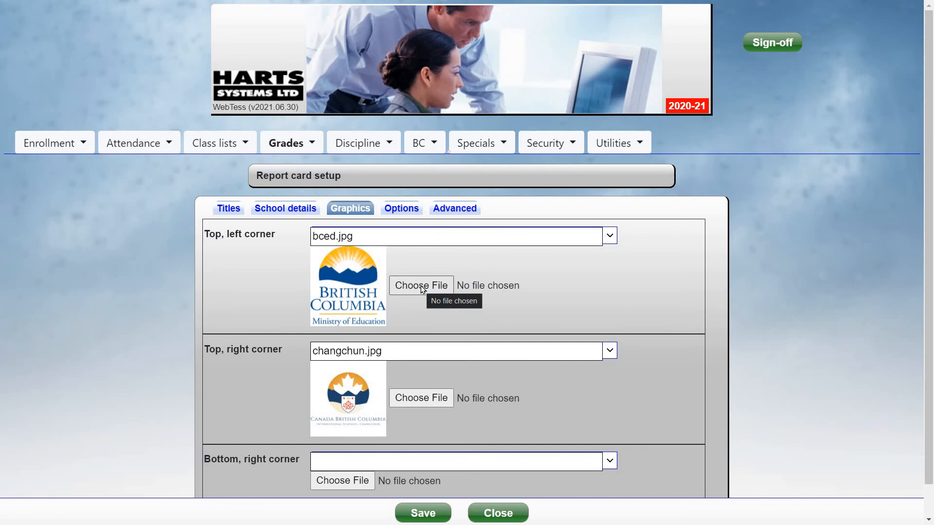
click(410, 216)
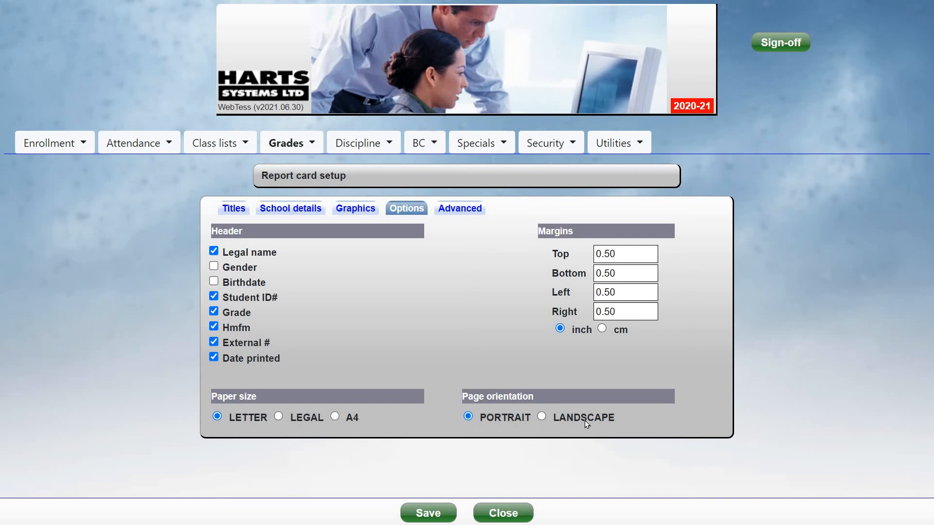
click(461, 208)
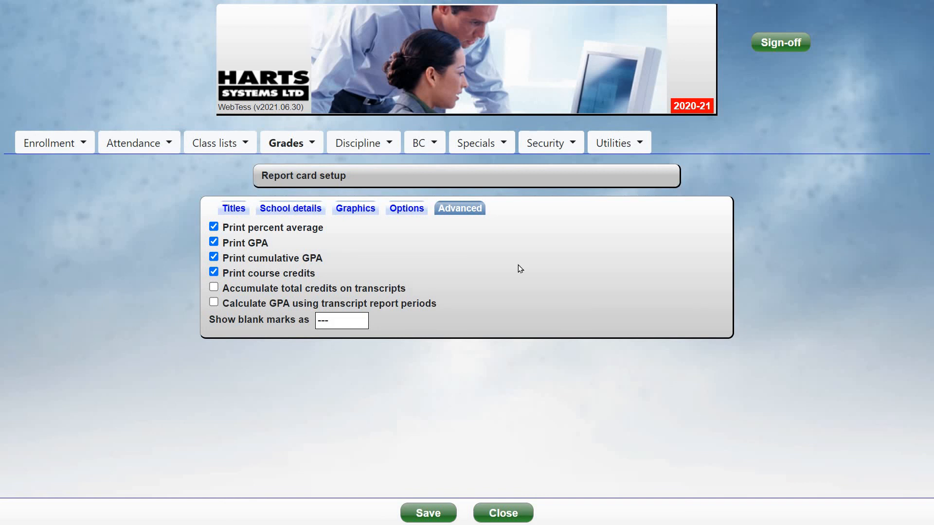
click(441, 519)
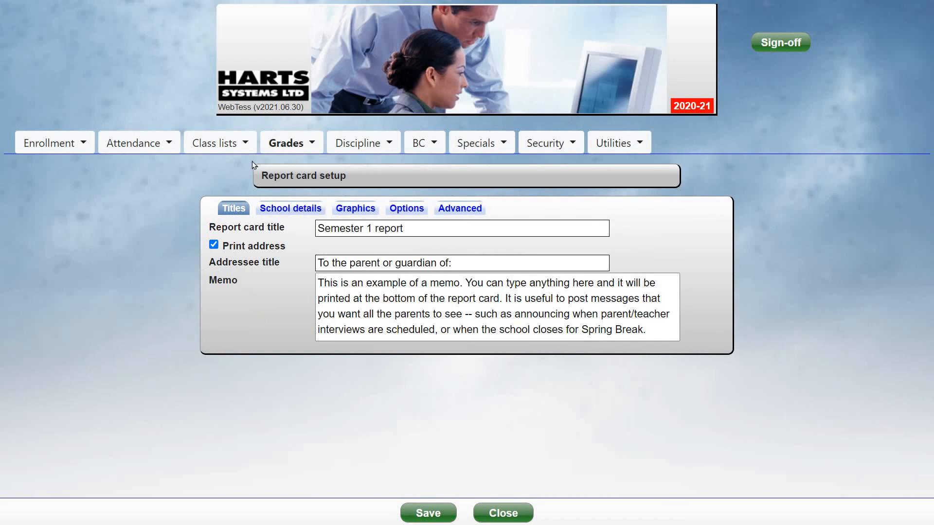
Start a new report card for one individual student, entering the student's number
click(286, 143)
click(302, 233)
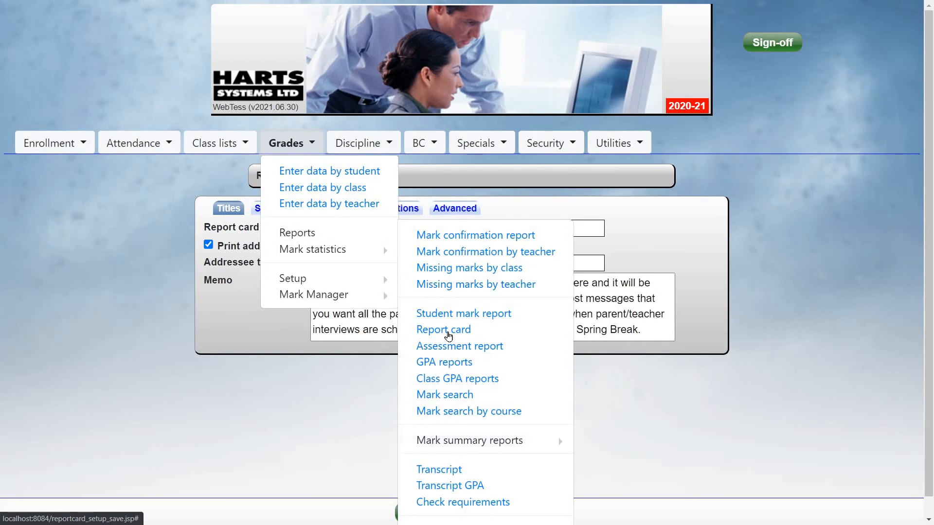
click(444, 329)
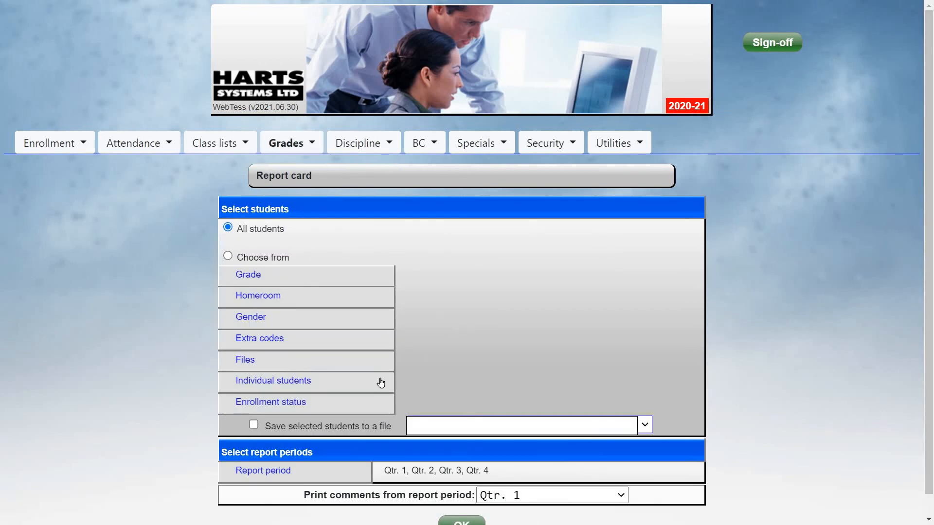
click(336, 384)
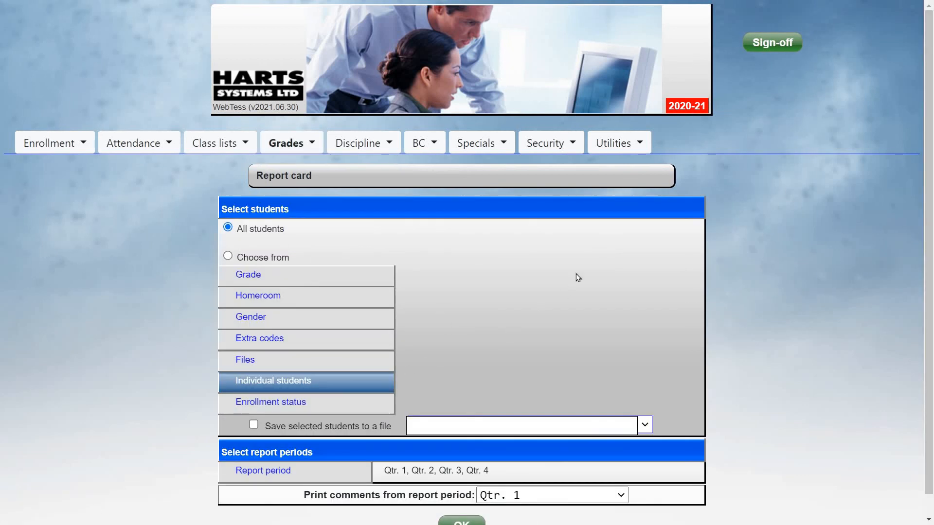
text(1234)
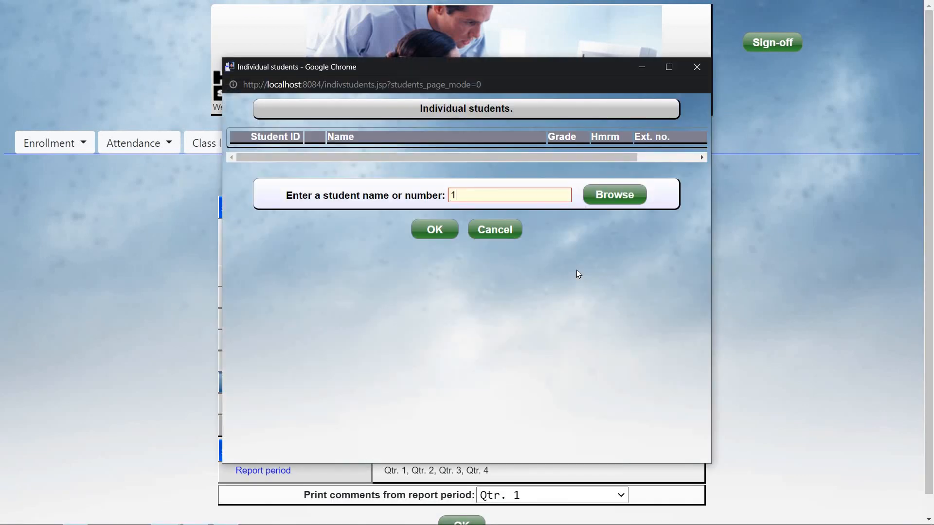
key(Return)
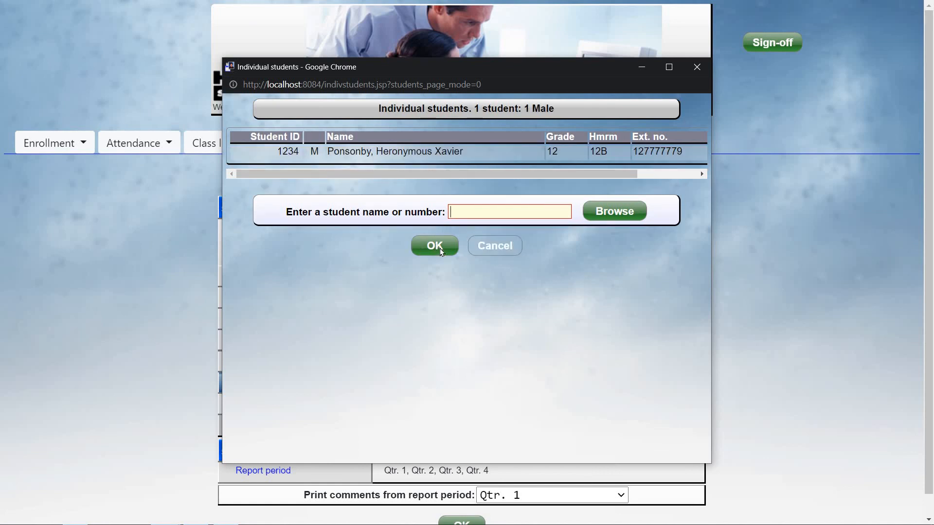
click(434, 246)
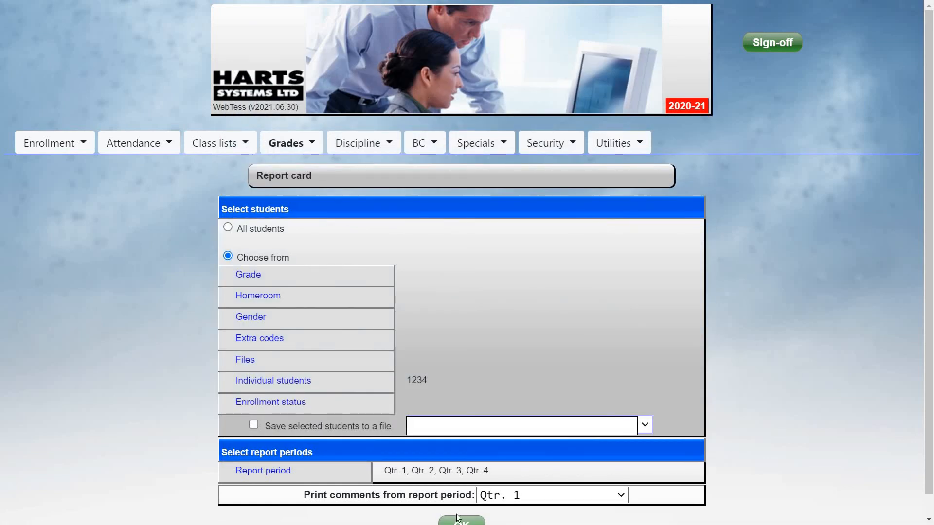
Generate the individual student's report card and check its notes, marks, averages, GPA and signature line in the PDF
click(462, 521)
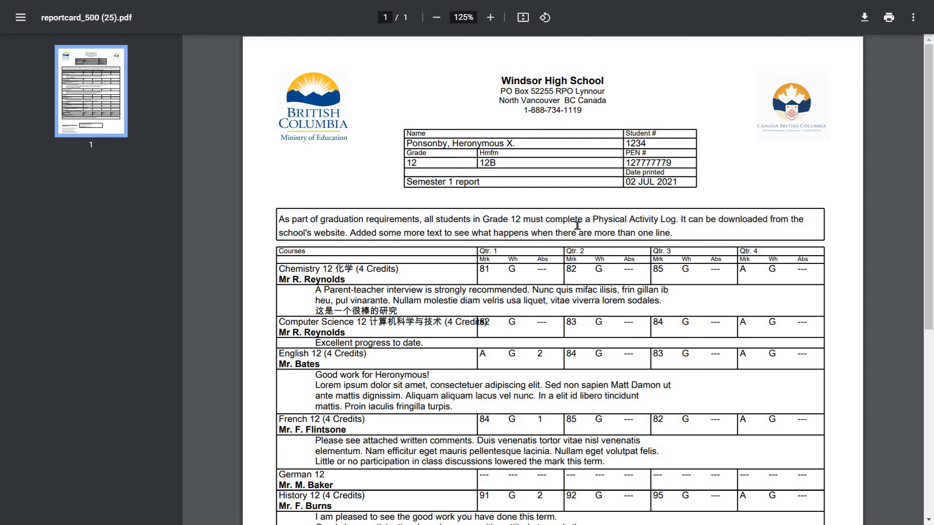
scroll(577, 228, down, 1)
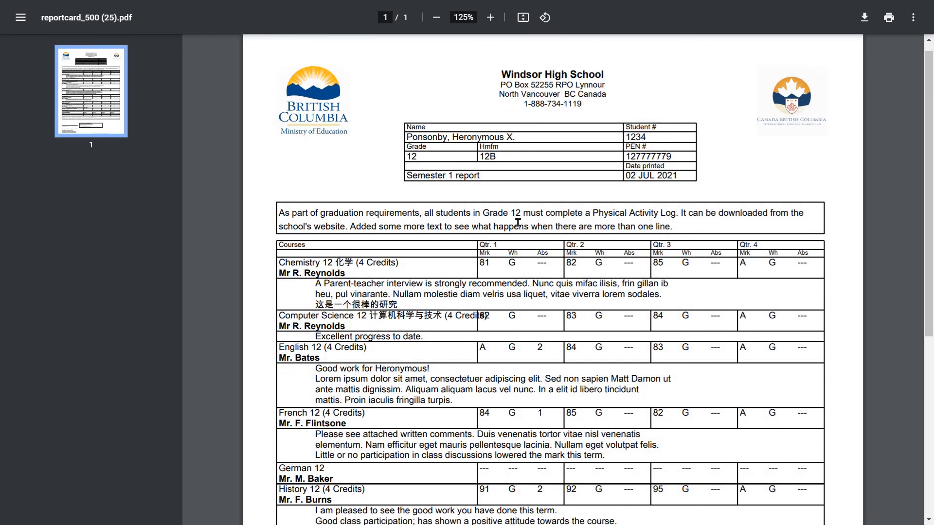
scroll(566, 227, down, 3)
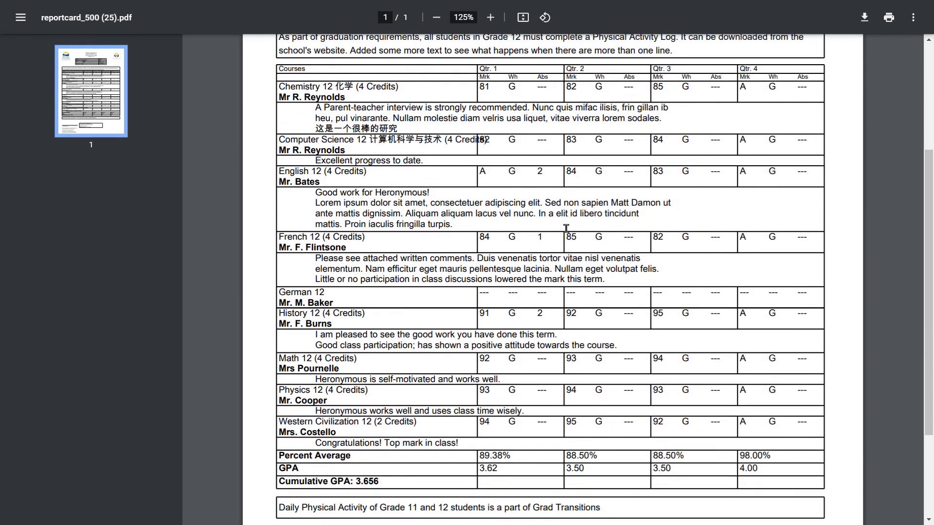
scroll(564, 229, down, 1)
scroll(564, 229, down, 1)
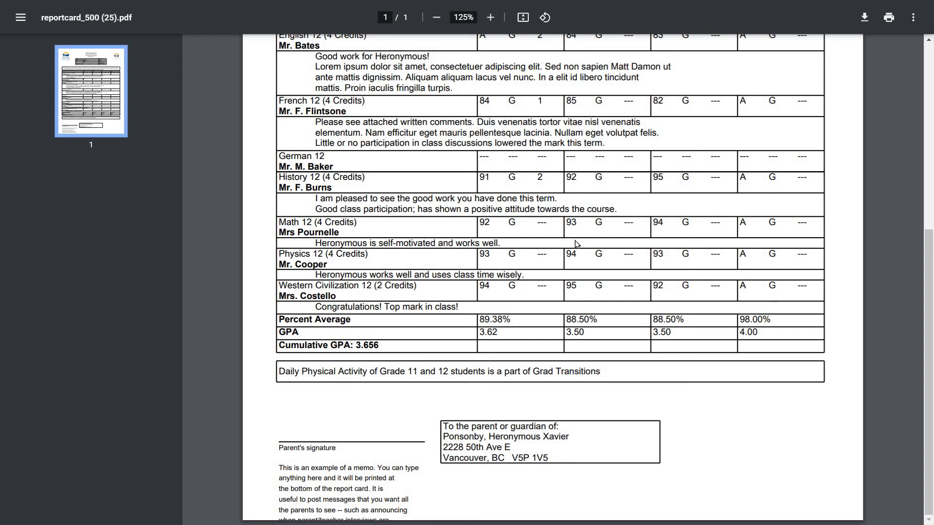
scroll(585, 248, up, 6)
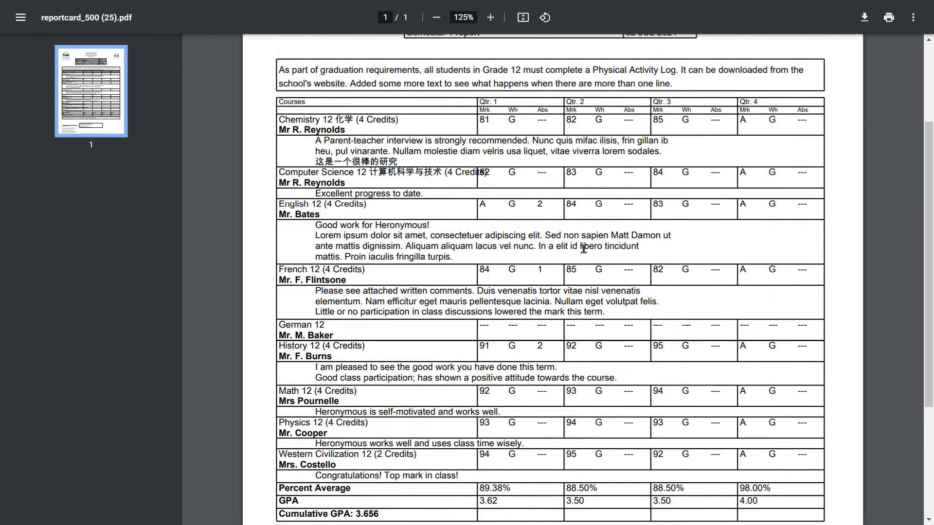